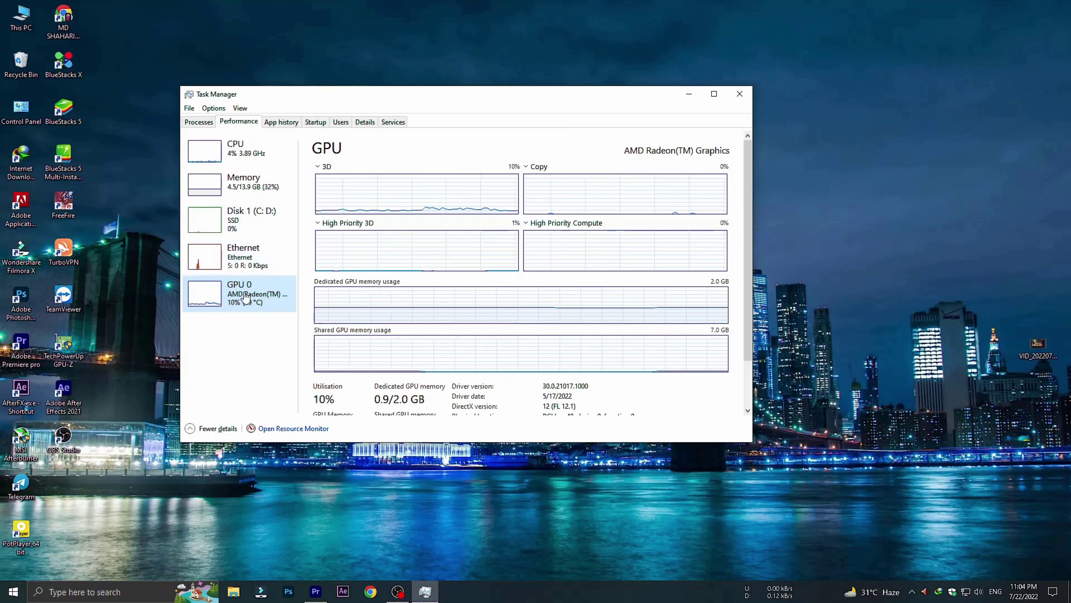
- Review the CPU and memory performance details of the computer in Task Manager
left_click(246, 152)
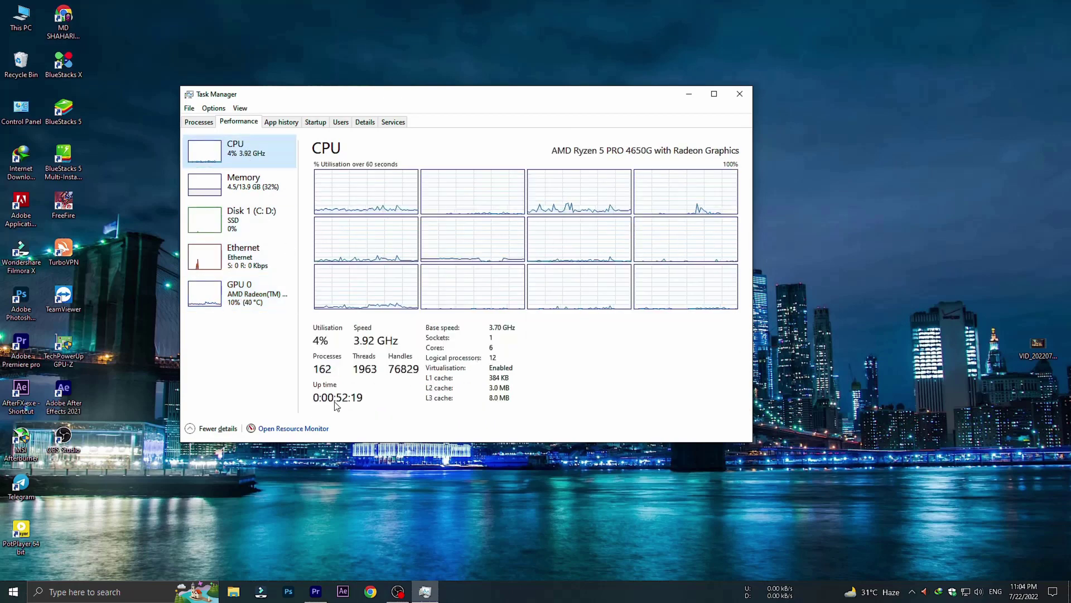
right_click(15, 20)
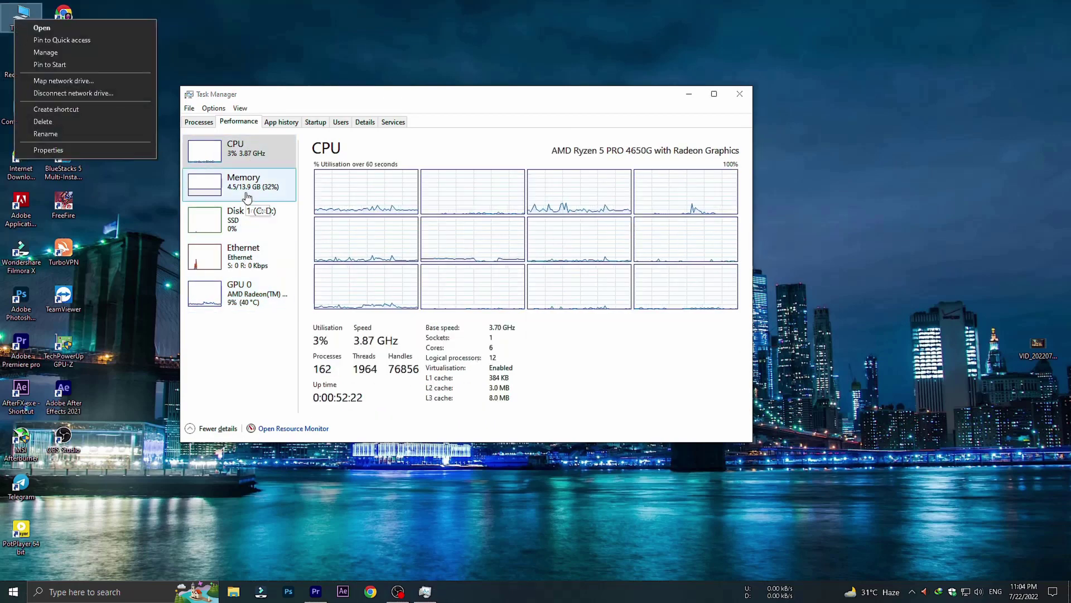
left_click(247, 197)
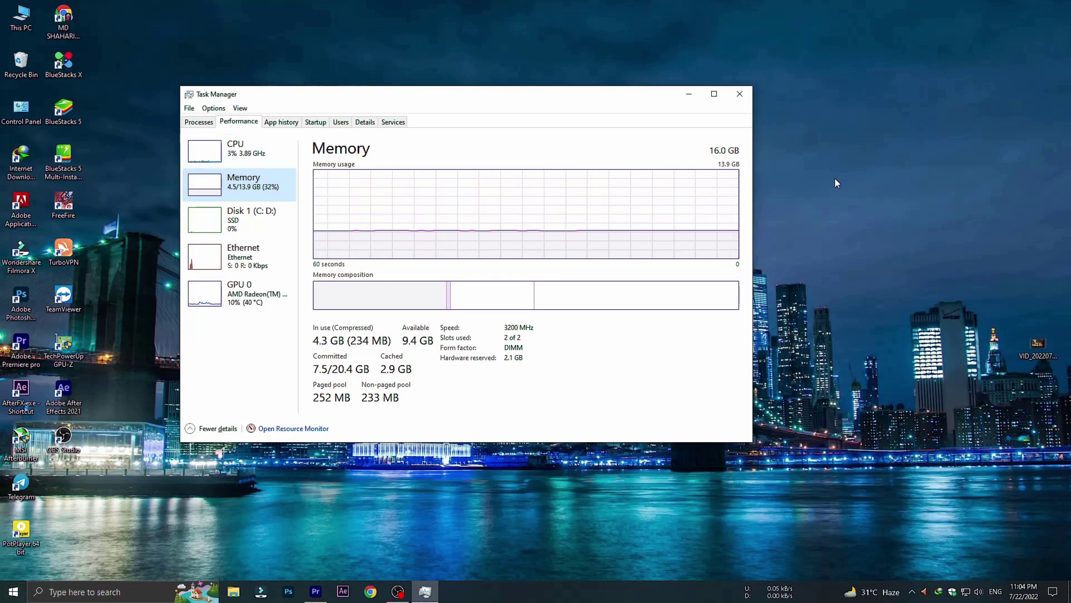
- Check the PC's device specifications in its system properties, and close both Settings and Task Manager
right_click(22, 18)
left_click(44, 156)
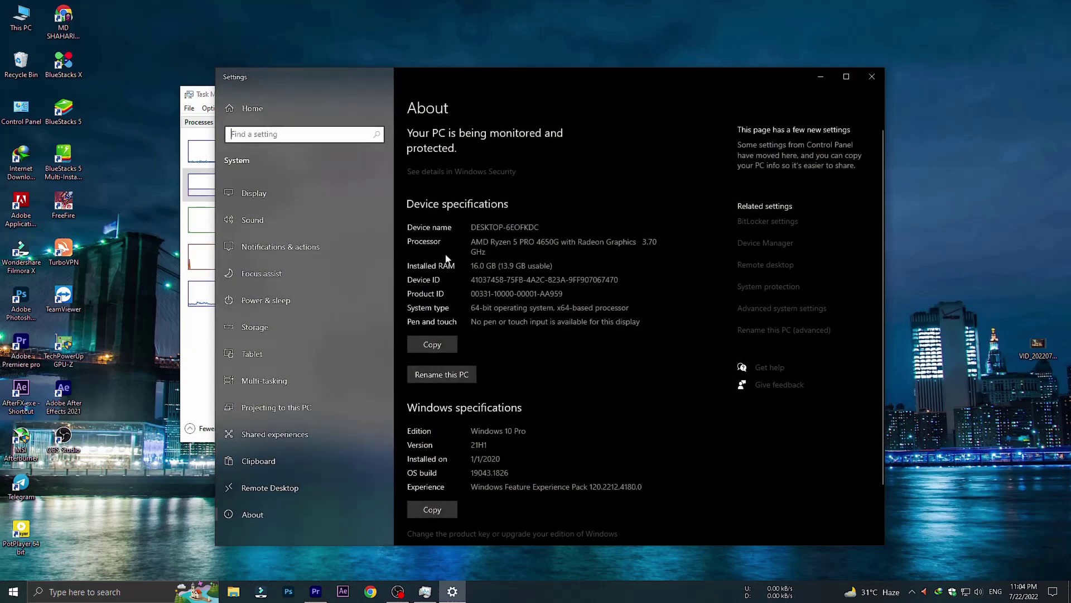
left_click(870, 76)
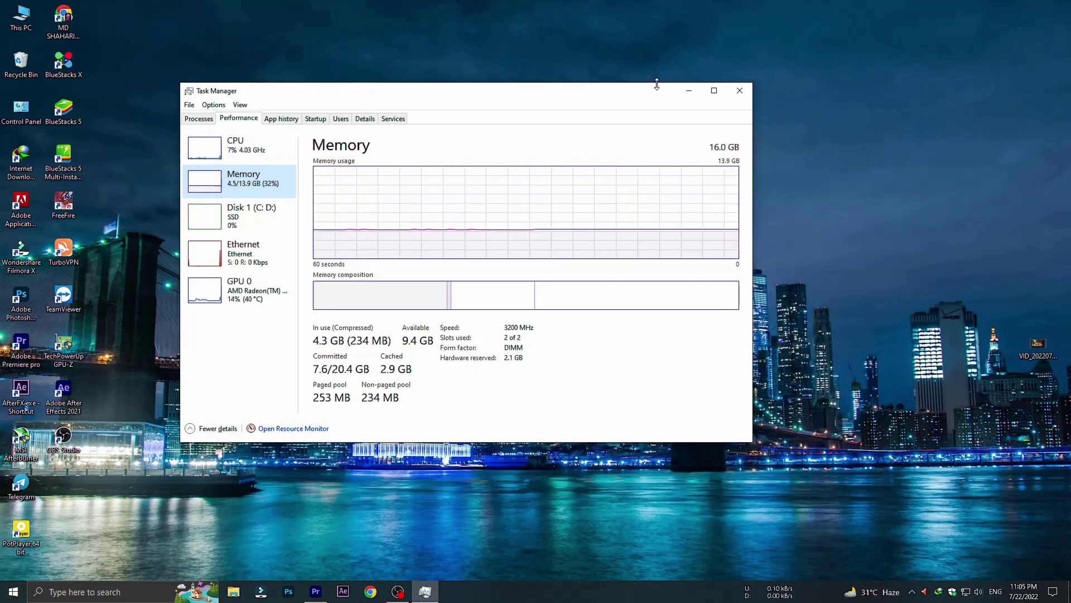
left_click(740, 94)
- Switch to Premiere Pro and place the MVI_6959.MP4 clip at the start of video track V4
left_click_drag(1037, 344, 869, 64)
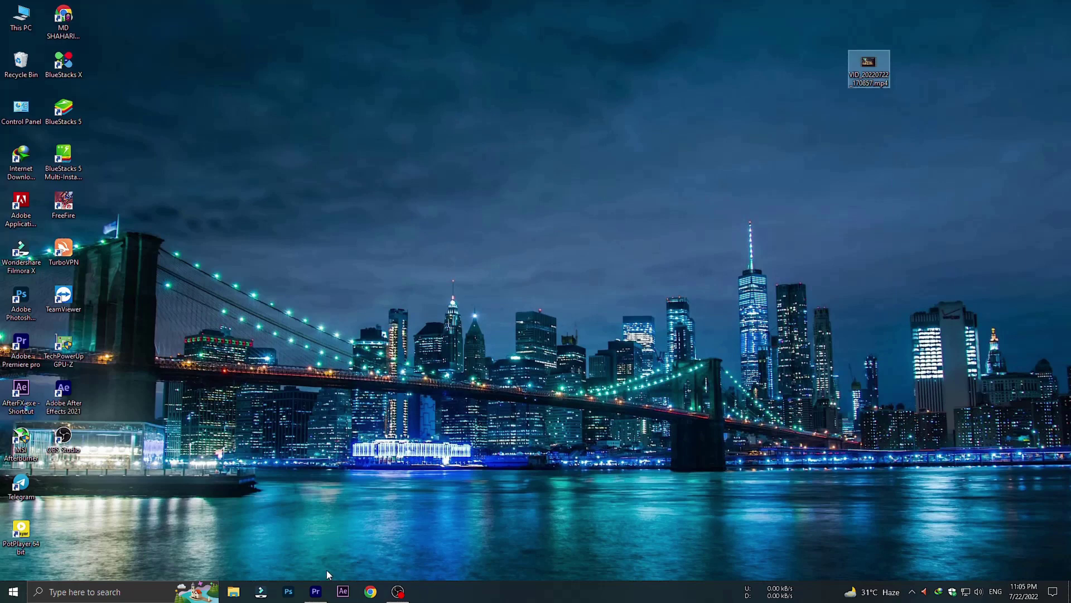
left_click(316, 591)
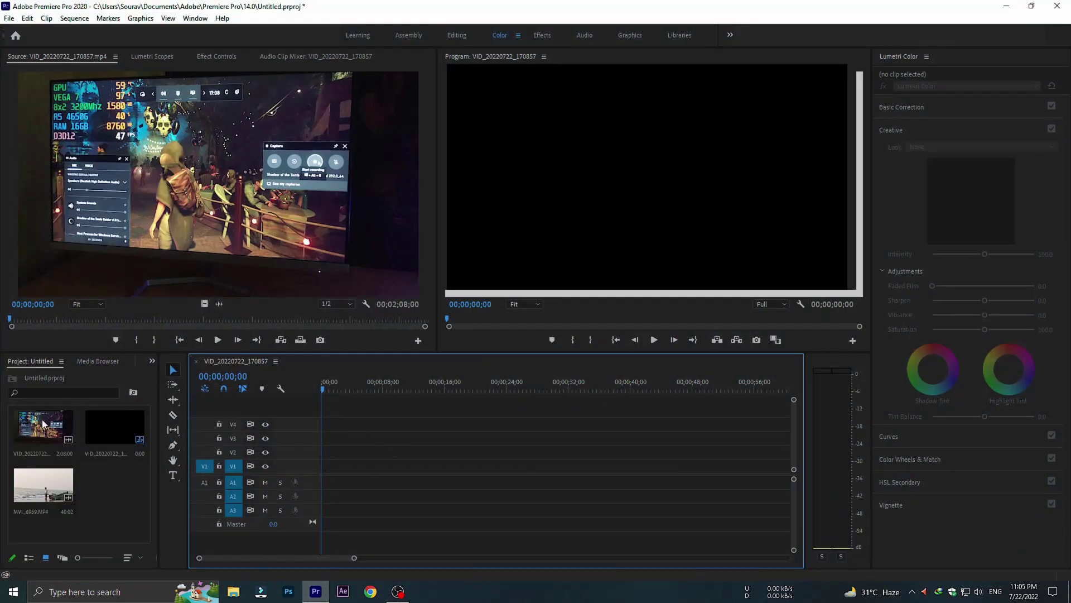
left_click(42, 421)
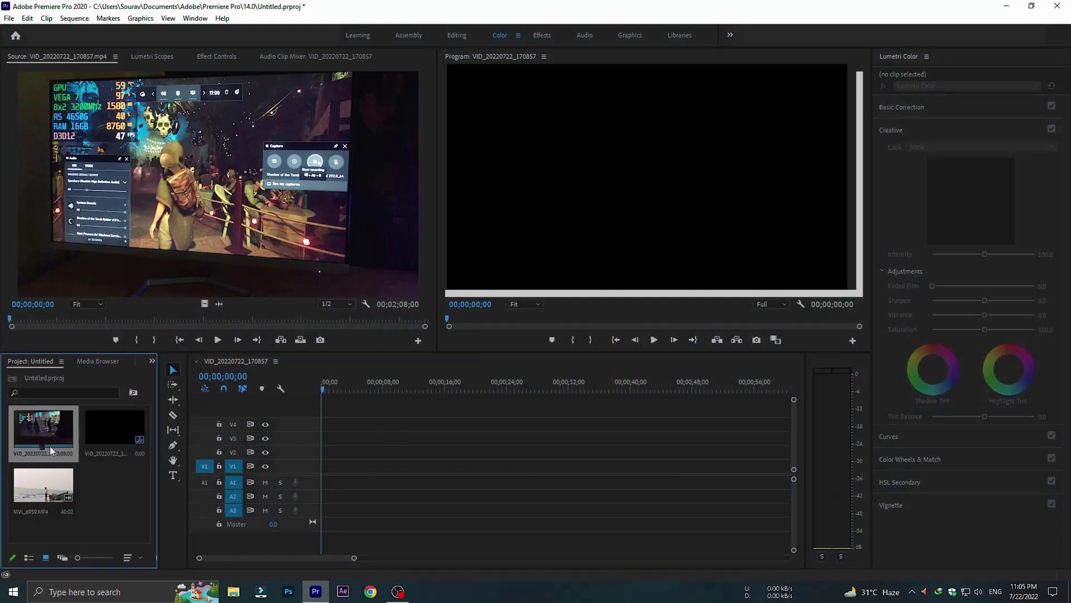
left_click(28, 496)
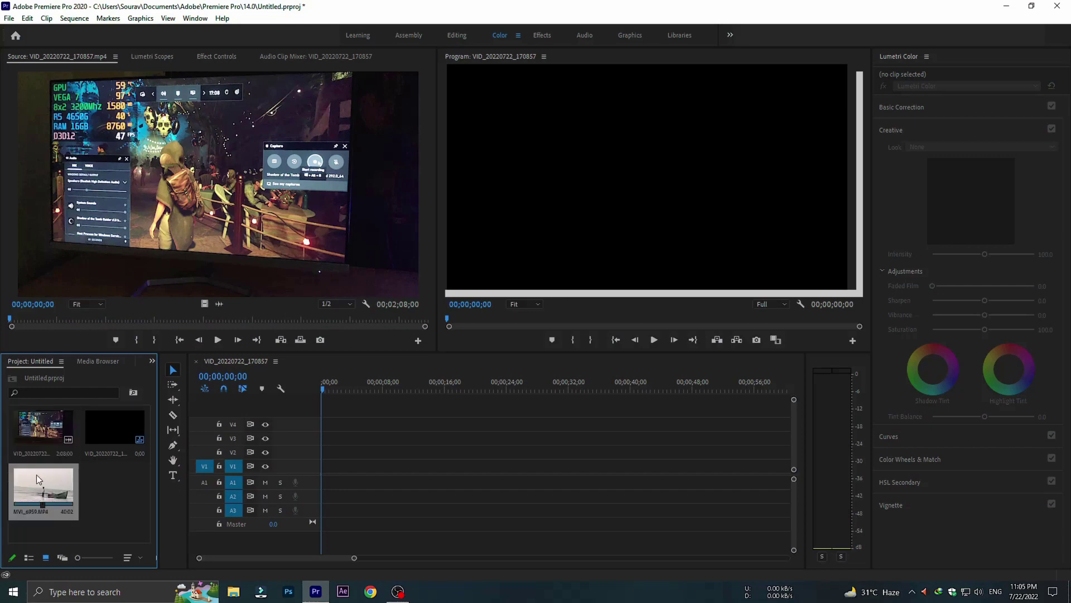
left_click(19, 430)
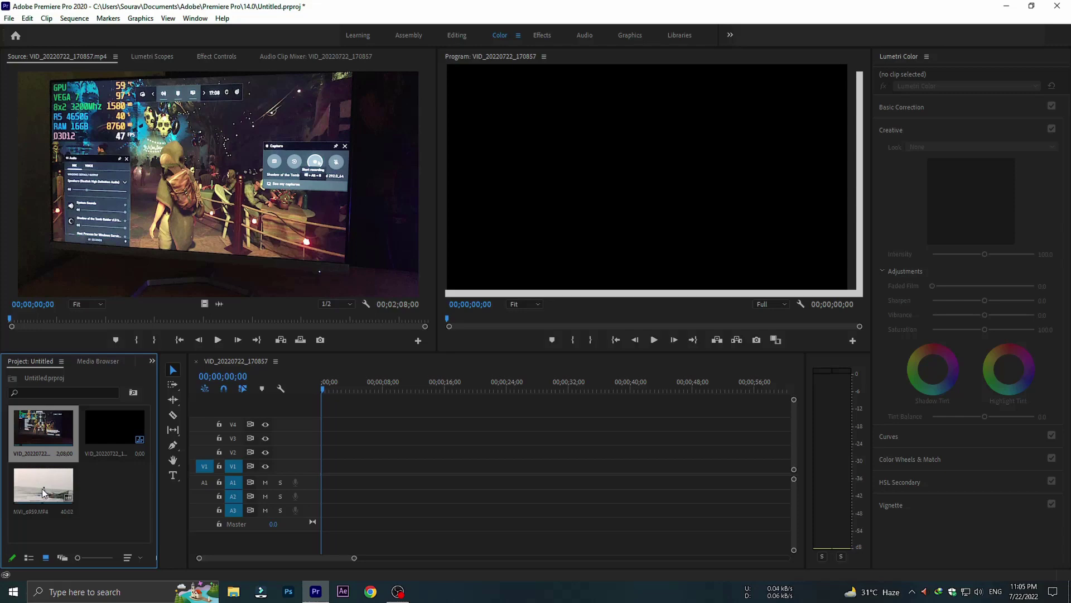
left_click_drag(42, 487, 326, 430)
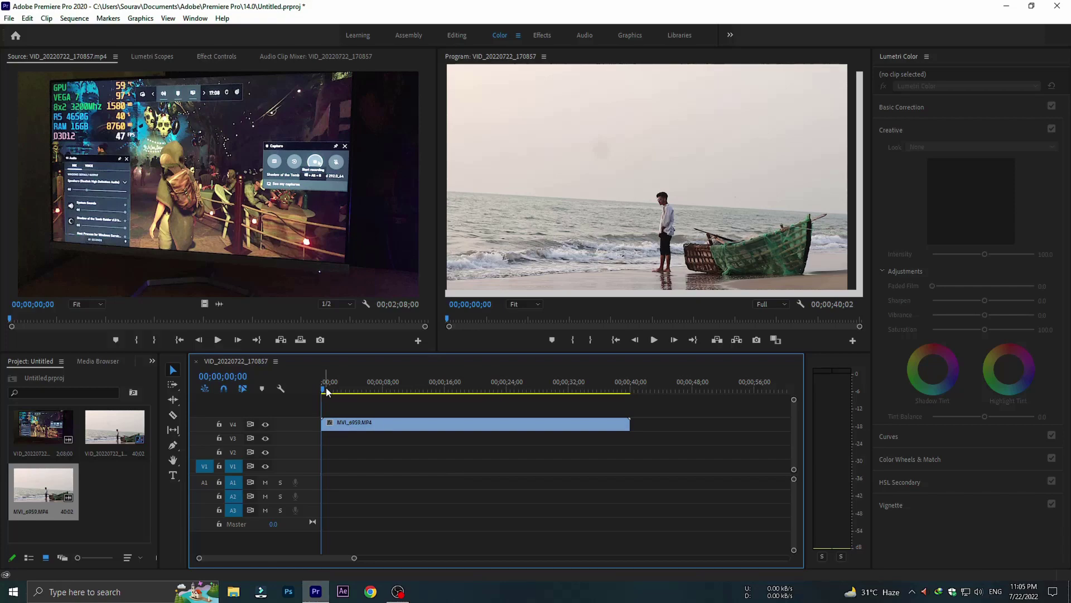
- Move the playhead to 00;00;02;27 and load the timeline clip MVI_6959.MP4 into the Source monitor for color correction
mouse_move(325, 392)
left_mouse_down()
mouse_move(582, 394)
mouse_move(329, 394)
mouse_move(339, 394)
left_mouse_up()
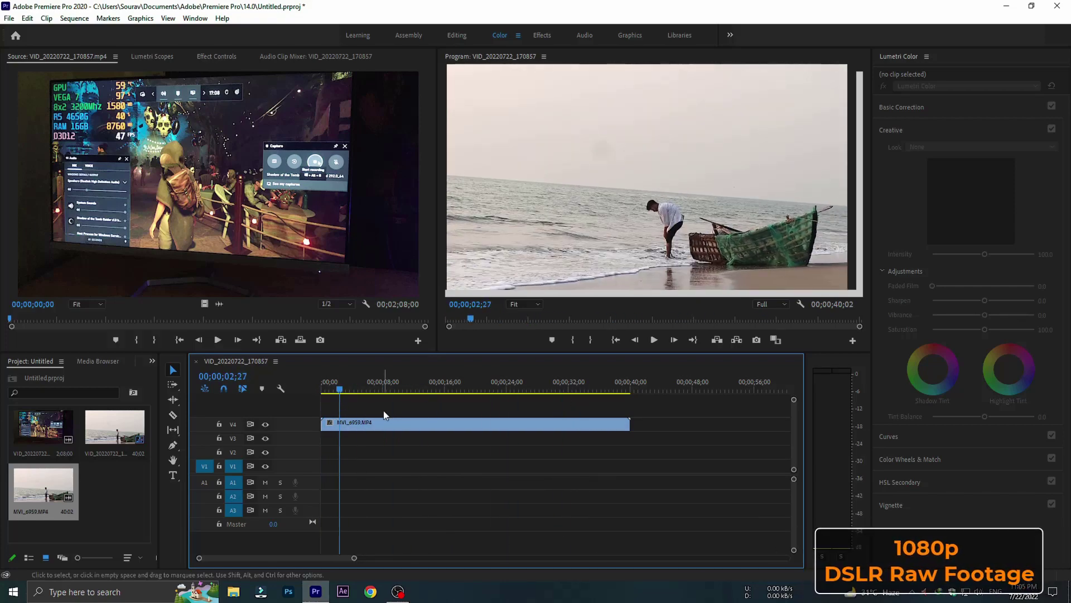
double_click(440, 424)
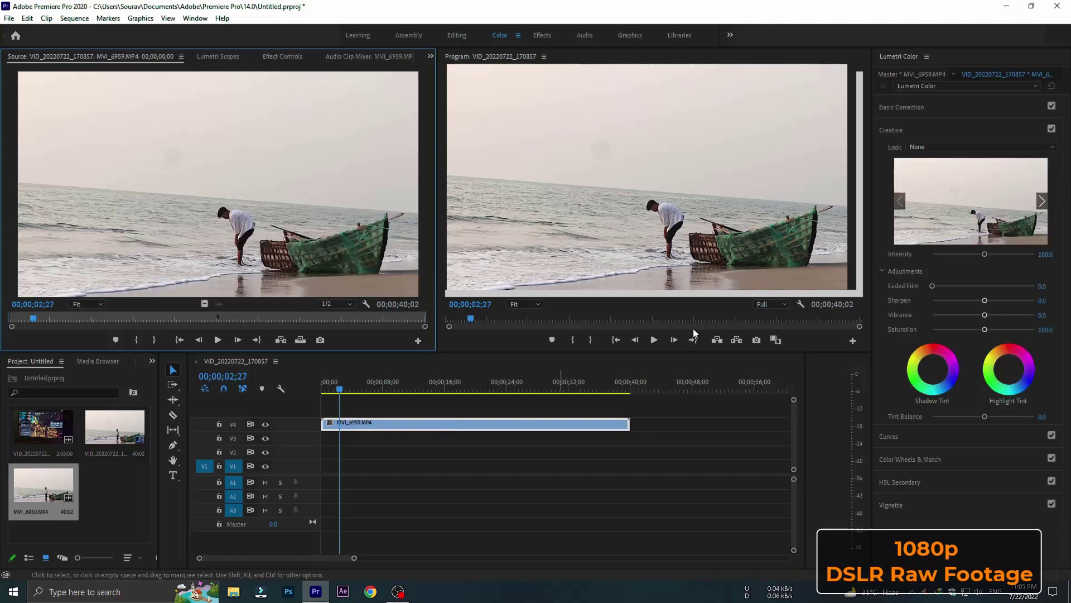
left_click(931, 138)
left_click(931, 150)
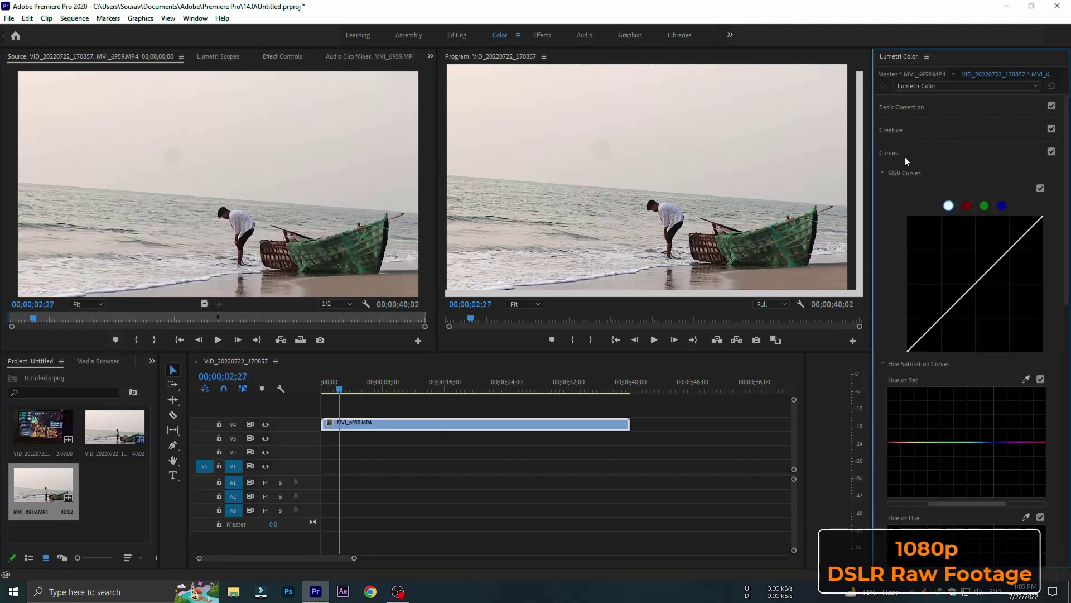
left_click(912, 85)
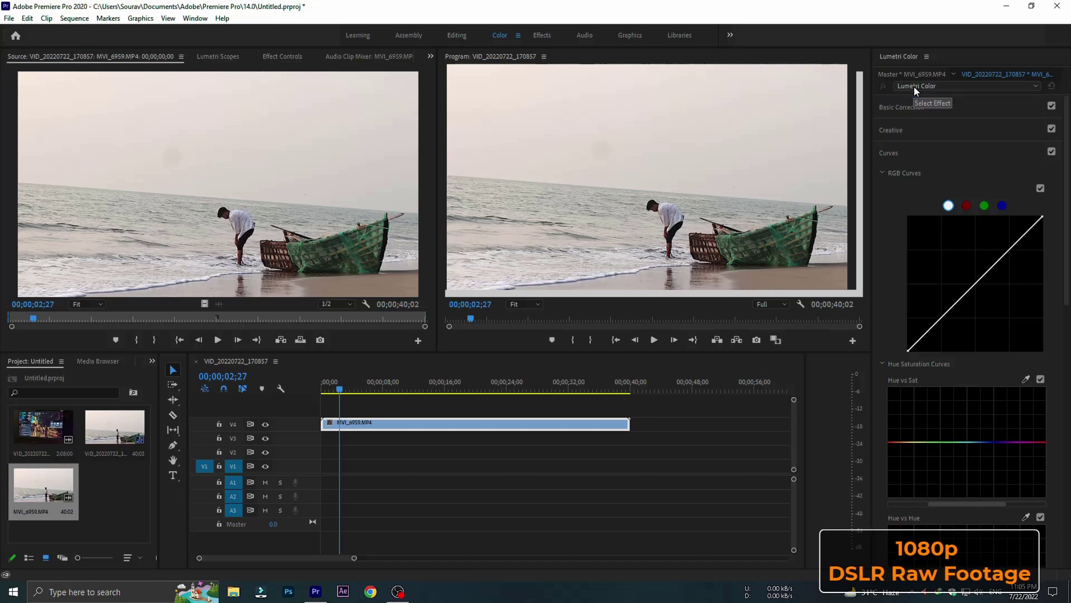
left_click(904, 103)
left_click(905, 104)
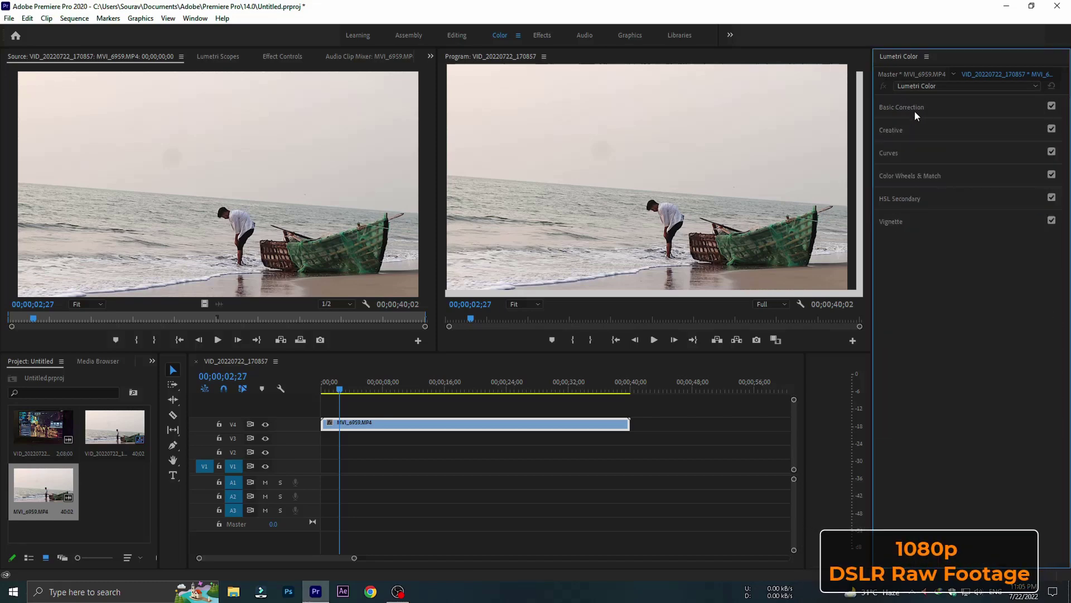
- Apply the Wedding Cinematic Luts 03 file from the Downloads folder as the clip's input LUT in Basic Correction
left_click(928, 125)
left_click(941, 153)
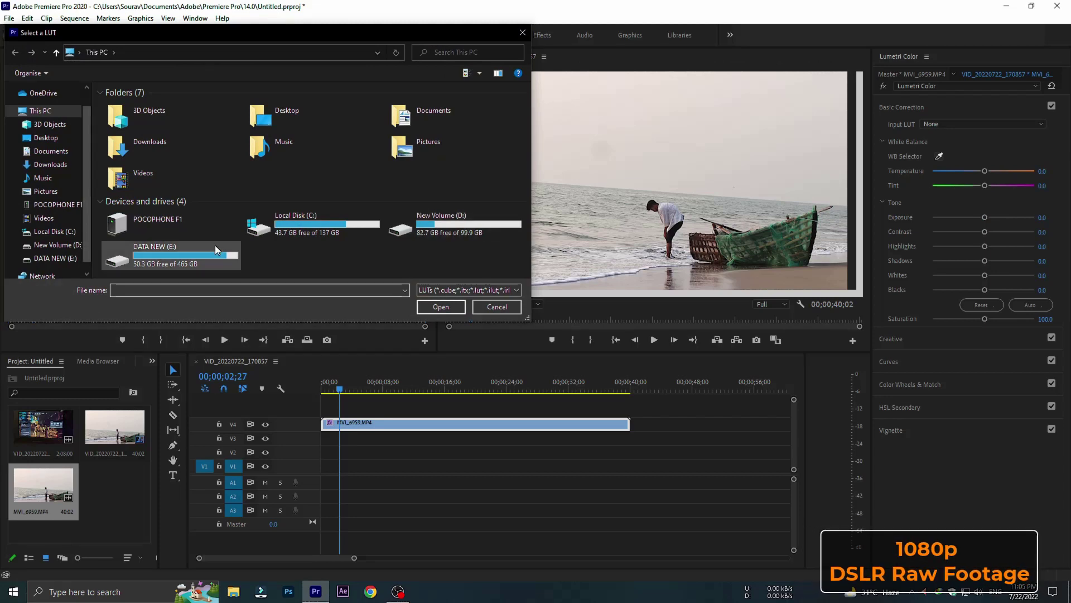
left_click(51, 164)
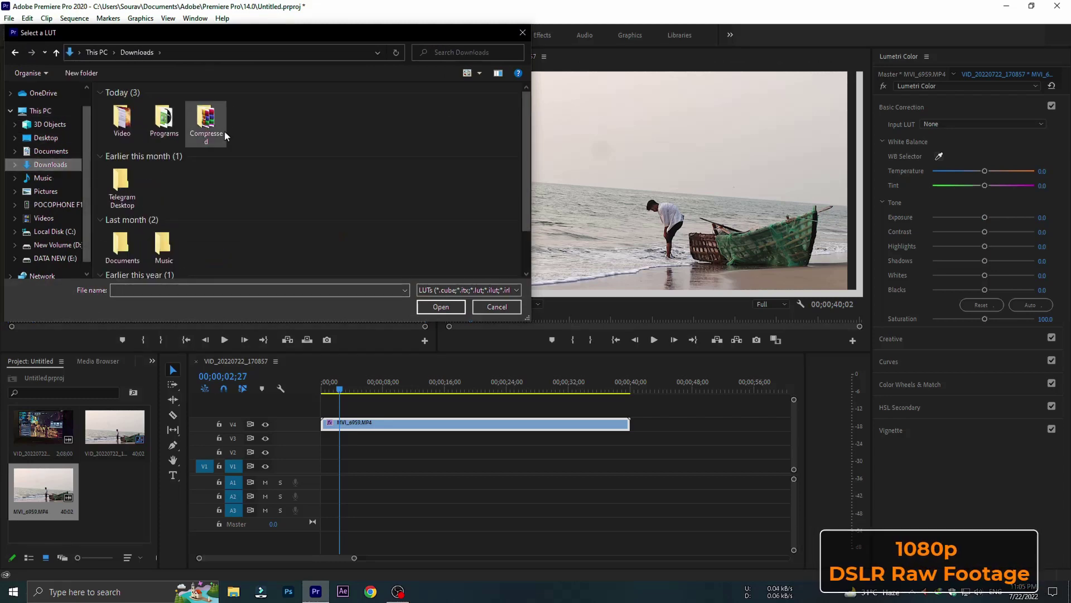
double_click(195, 128)
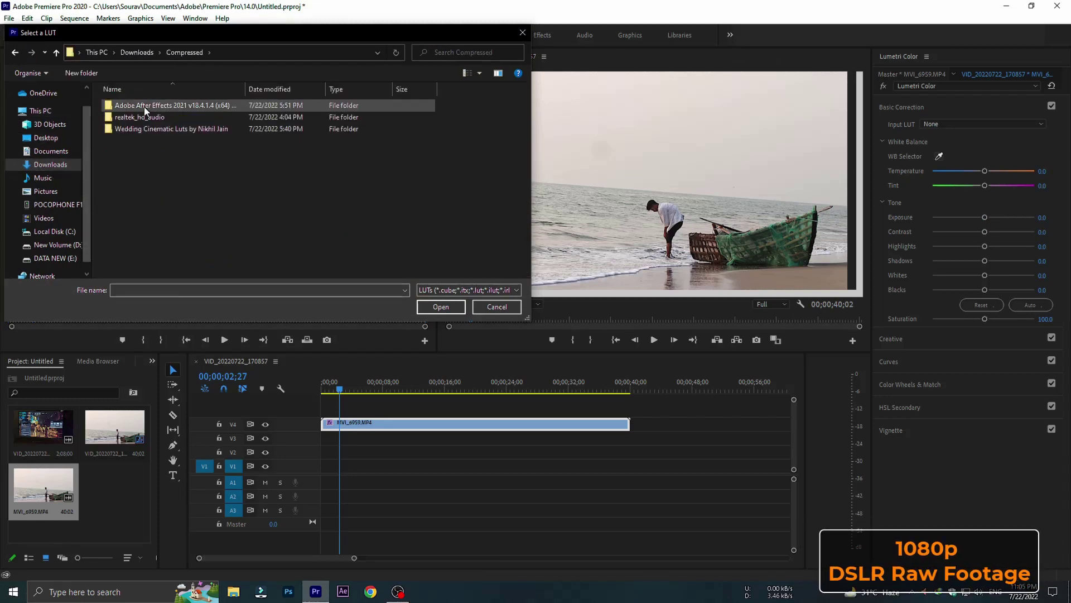
double_click(151, 128)
double_click(152, 106)
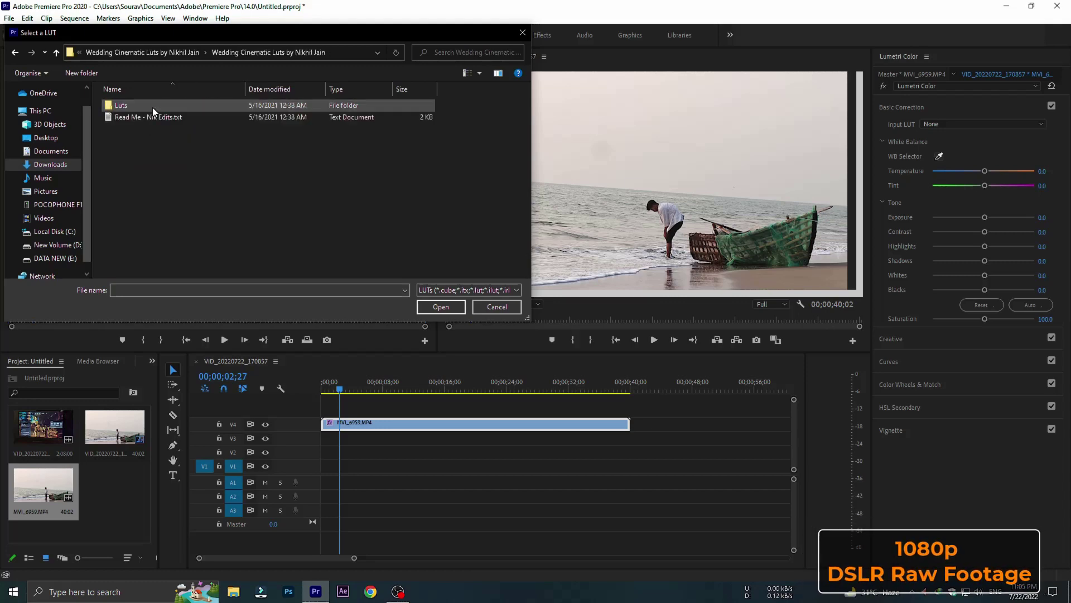
double_click(152, 106)
double_click(167, 129)
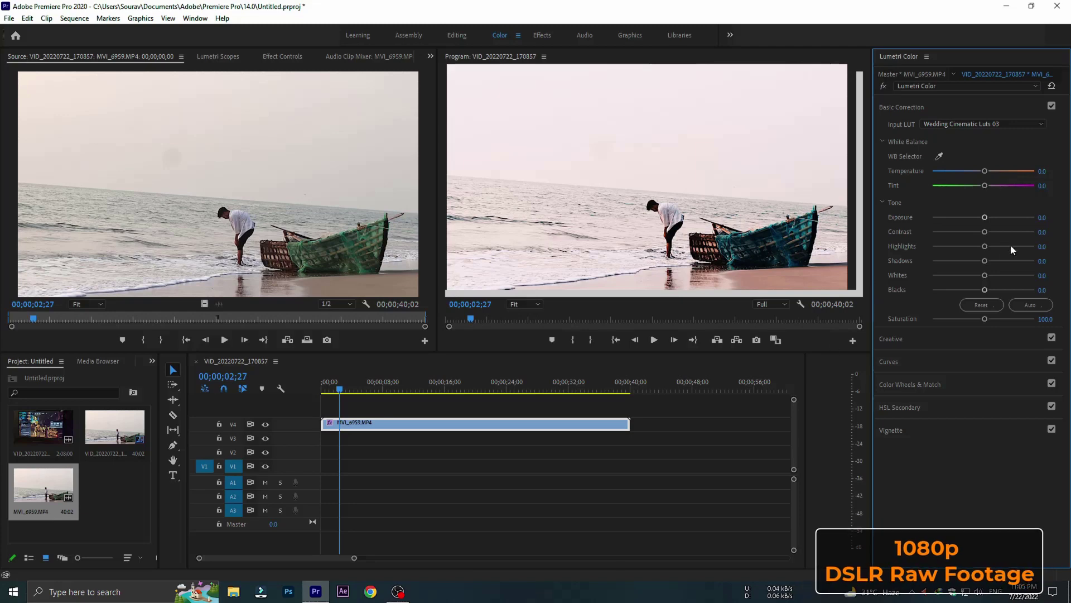
- Set the clip's Temperature to -39.1, Tint 18.5, Exposure -1.5, Contrast 18.5, Highlights 42.4, Shadows 26.1, Whites 21.7 and Blacks 22.8
left_click_drag(991, 234, 995, 290)
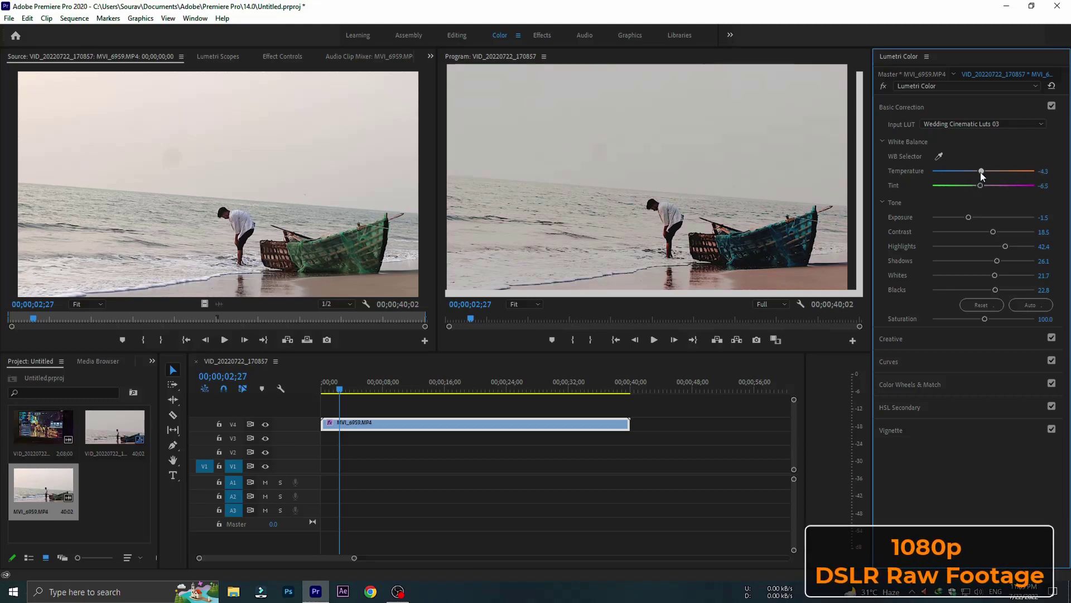
left_click_drag(981, 174, 974, 175)
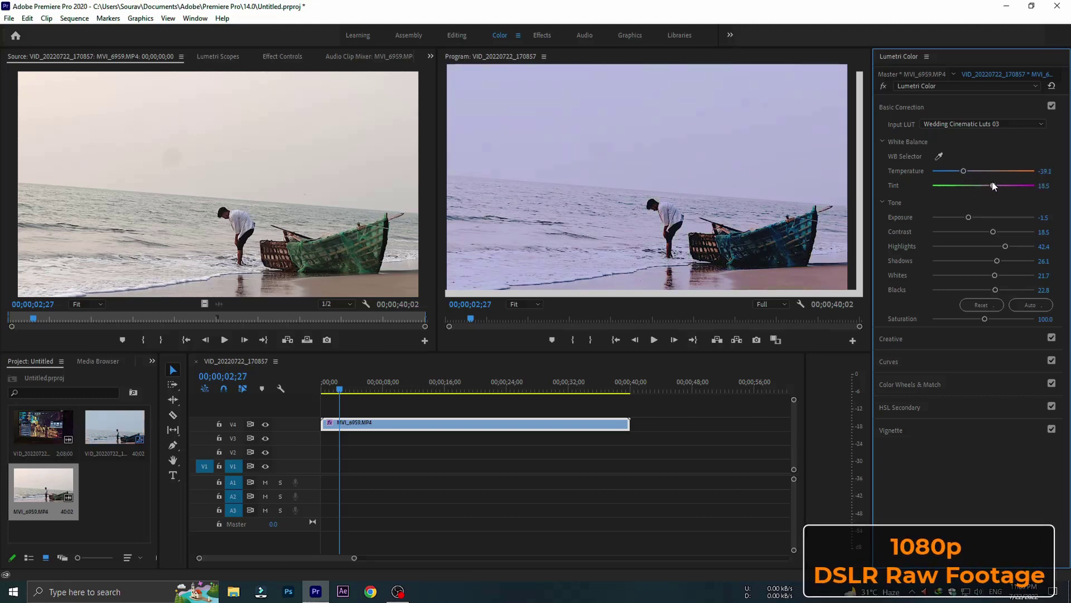
- Lift the darker midtones on the clip's RGB curve and raise the green point on the Hue vs Sat curve
left_click(916, 363)
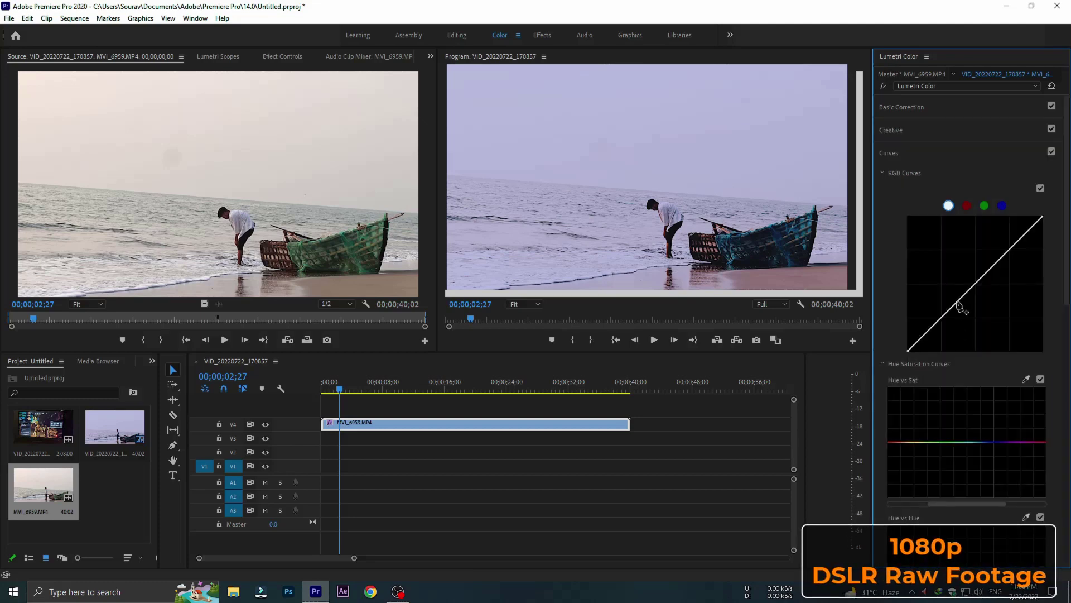
left_click_drag(951, 308, 944, 306)
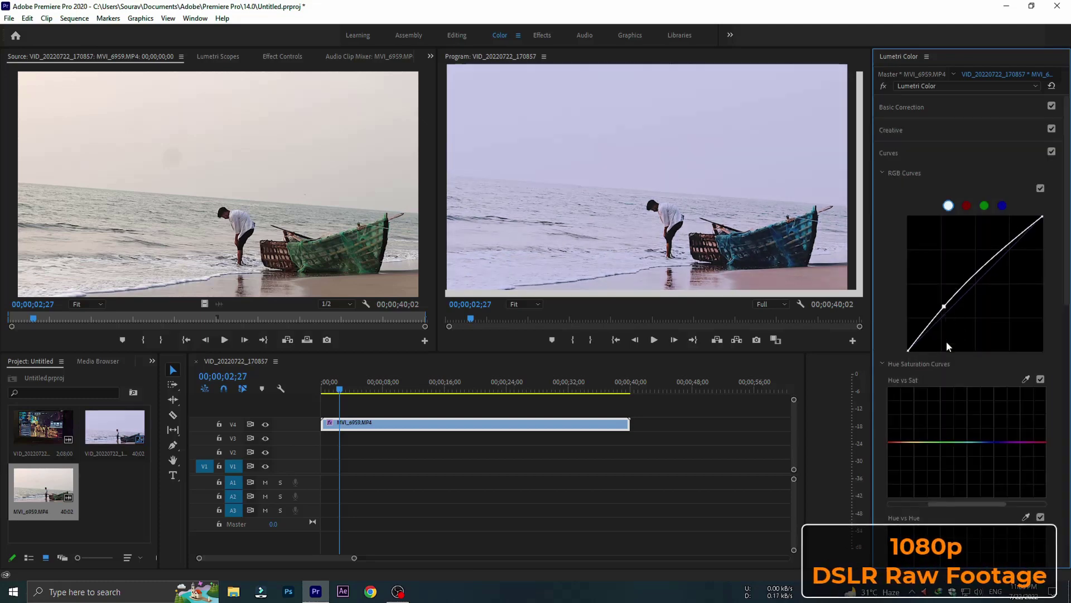
left_click_drag(943, 443, 947, 425)
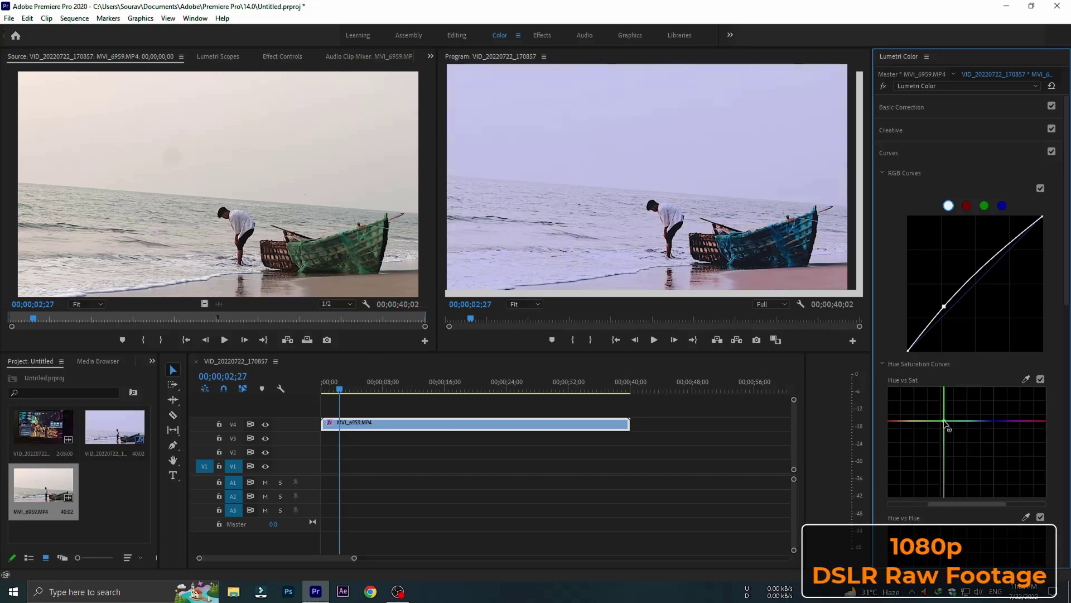
left_click(880, 172)
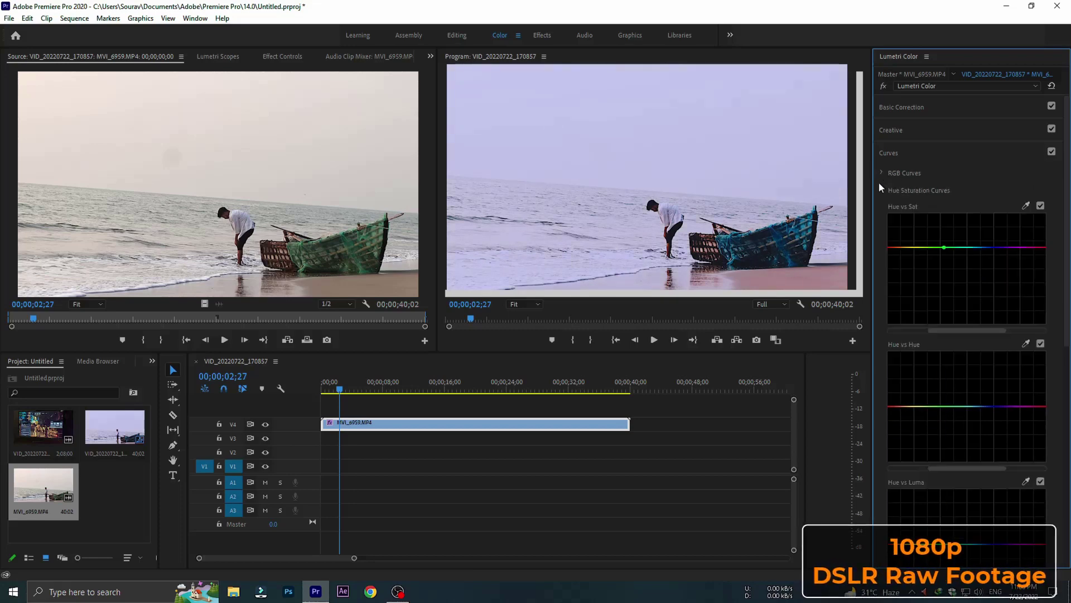
scroll(915, 401, "down", 2)
scroll(946, 435, "up", 2)
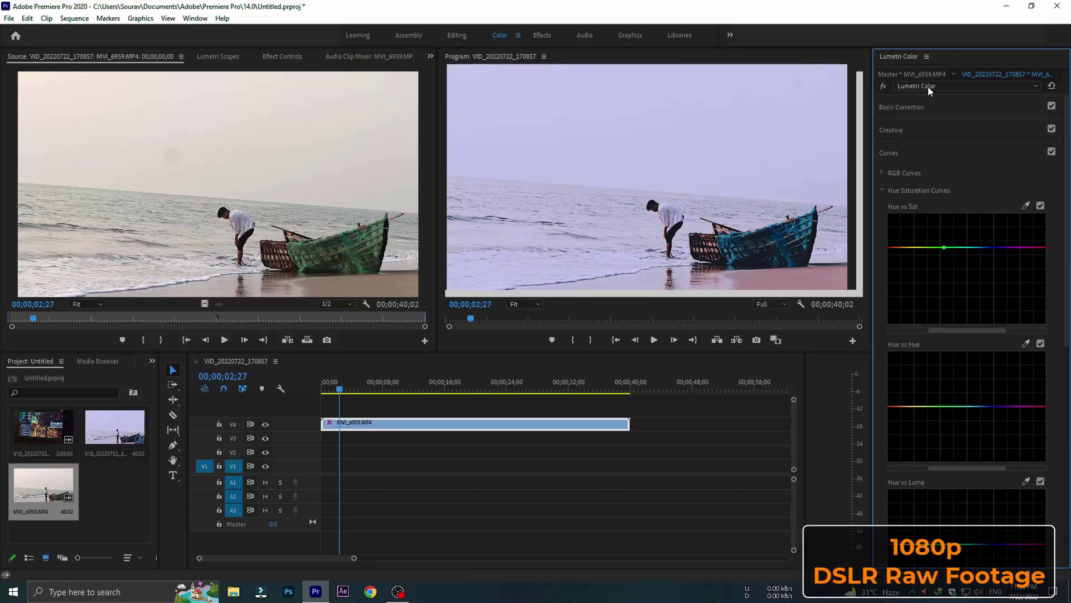
left_click(881, 190)
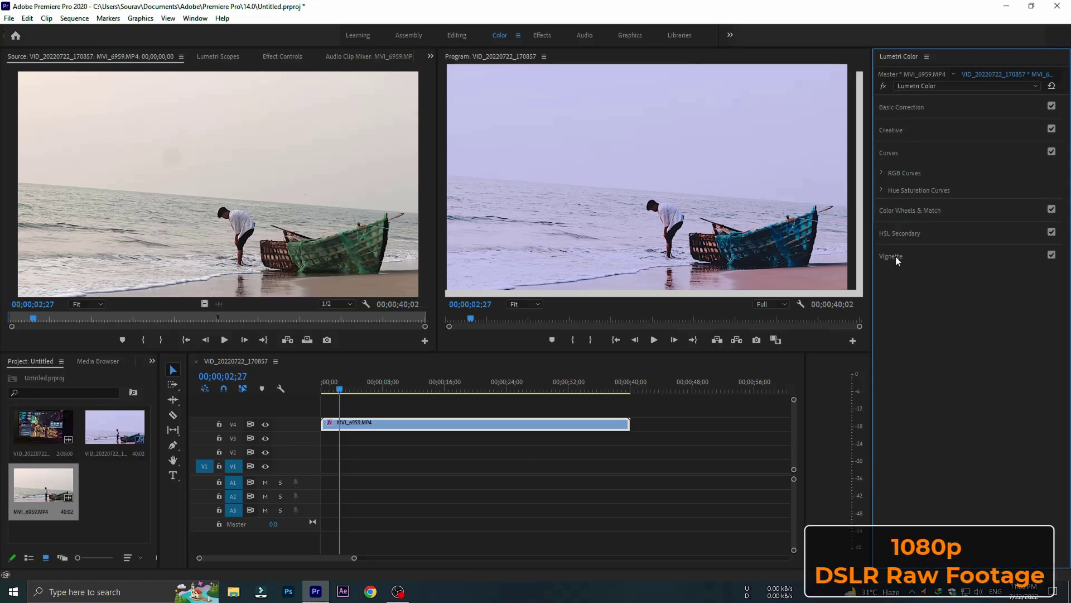
- Set the clip's creative adjustments to Sharpen 21.7, Vibrance -6.5 and Saturation 112.0
left_click(891, 131)
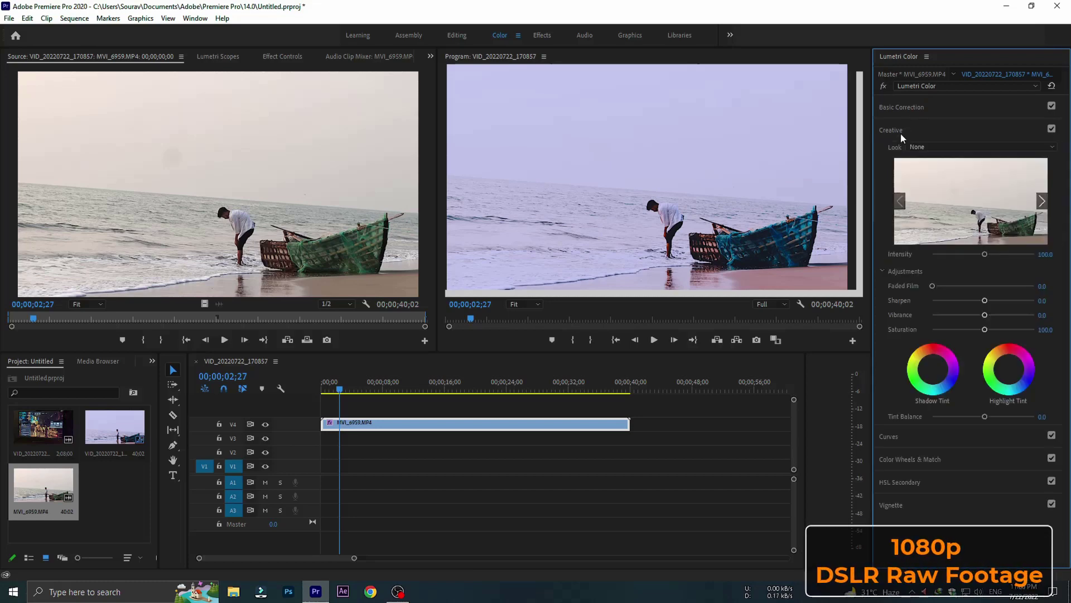
left_click_drag(985, 301, 993, 301)
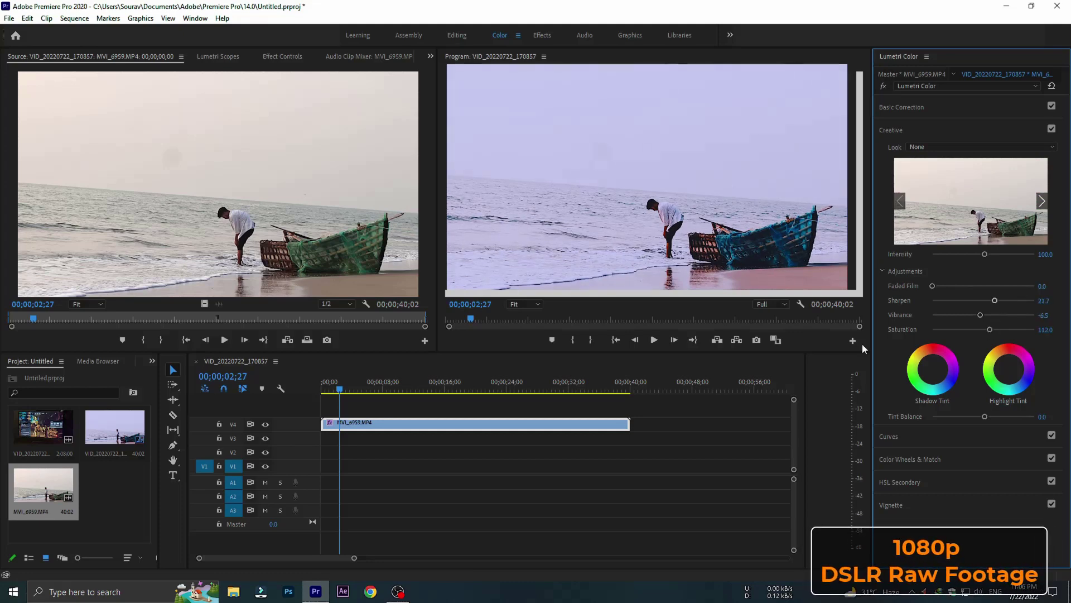
- Split the clip on track V4 into seven segments with the Razor tool and return to the Selection tool
left_click(173, 414)
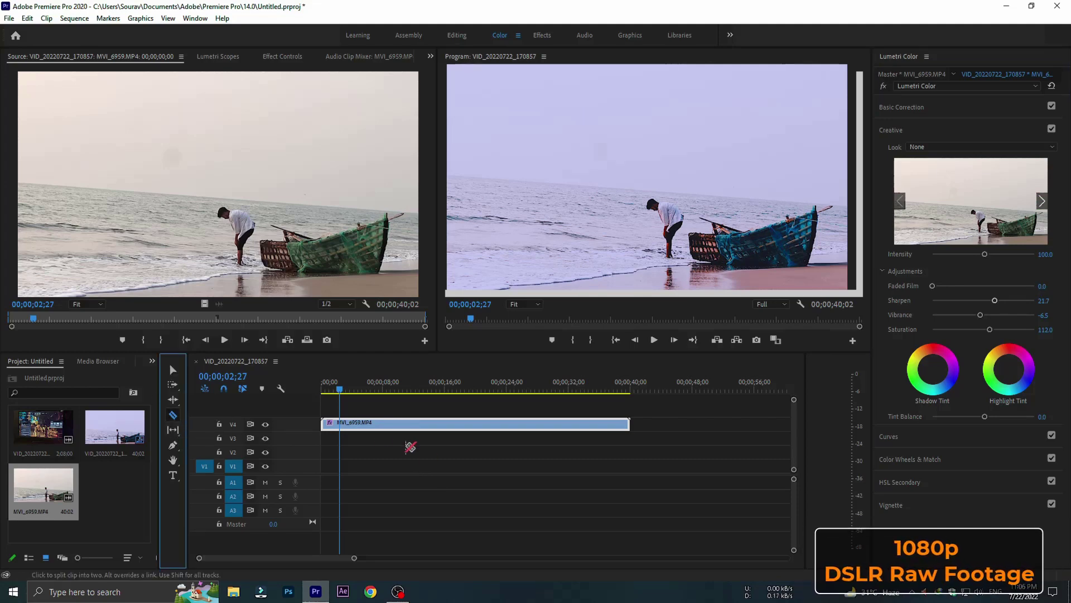
left_click(351, 424)
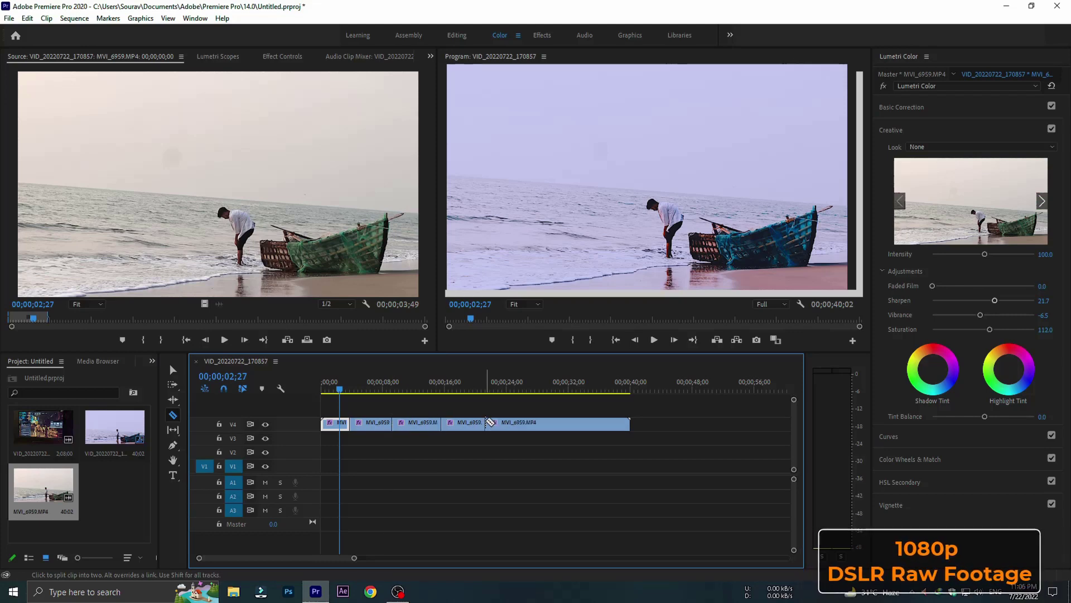
left_click(536, 423)
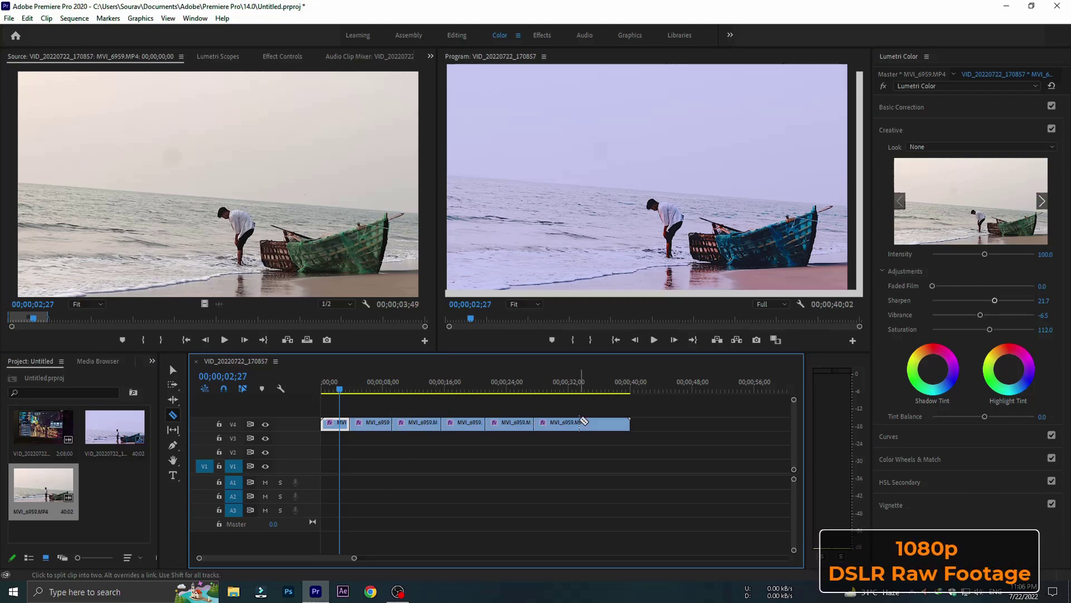
left_click(581, 423)
left_click(173, 369)
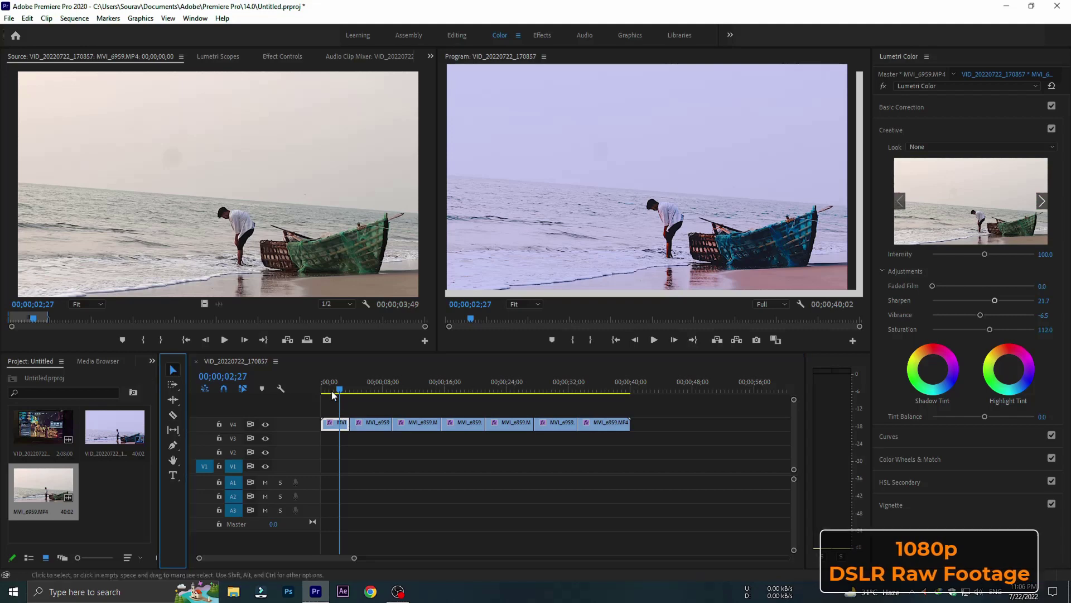
- Set Faded Film to 18.5 on the second segment of track V4 and reset its Shadow Tint wheel
left_click(343, 389)
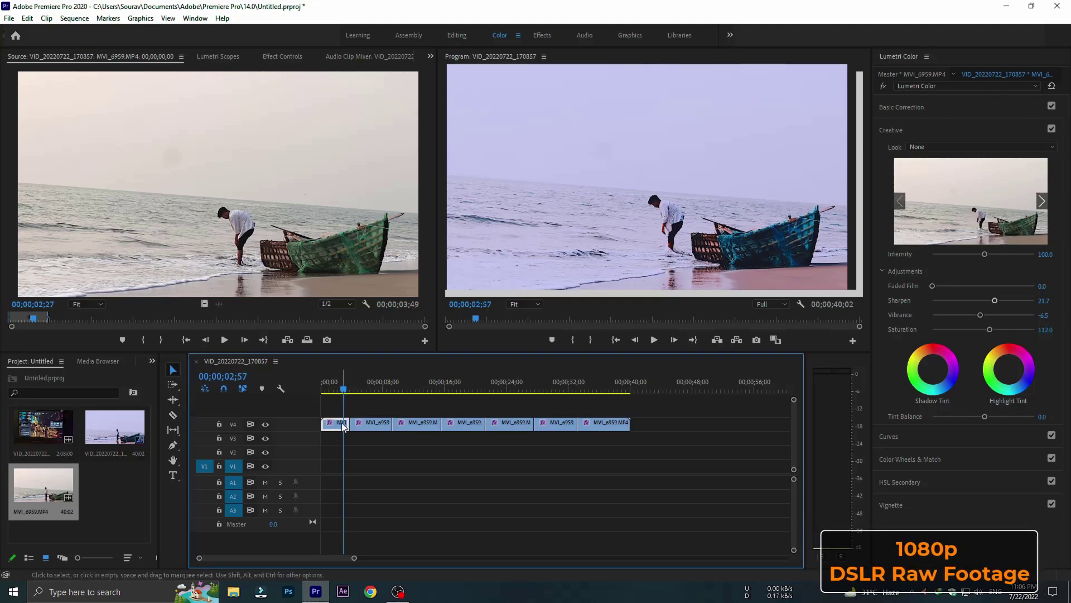
key("space")
double_click(364, 422)
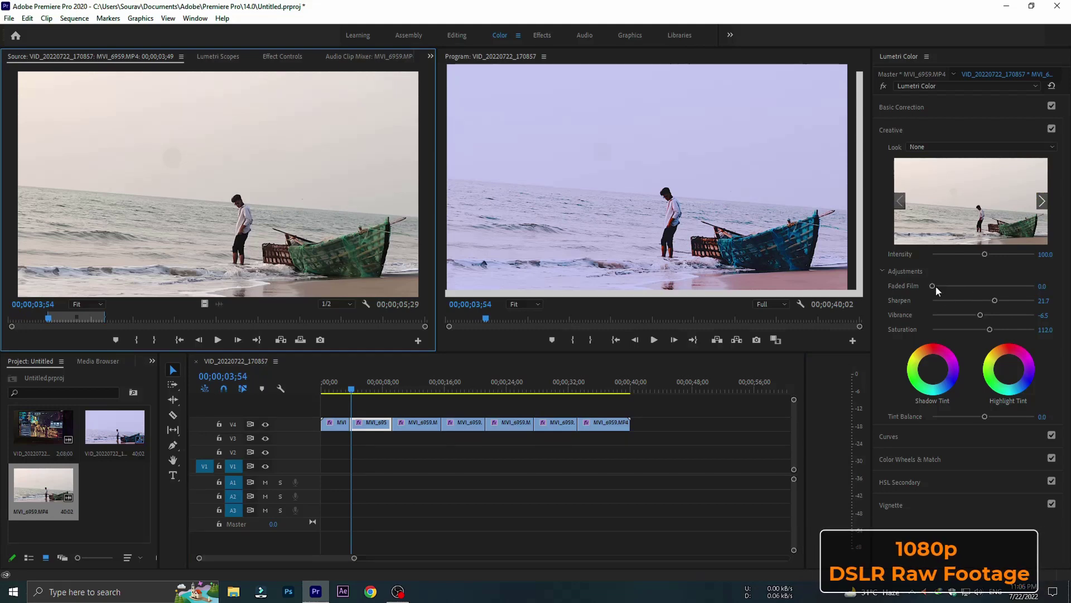
left_click_drag(941, 284, 951, 285)
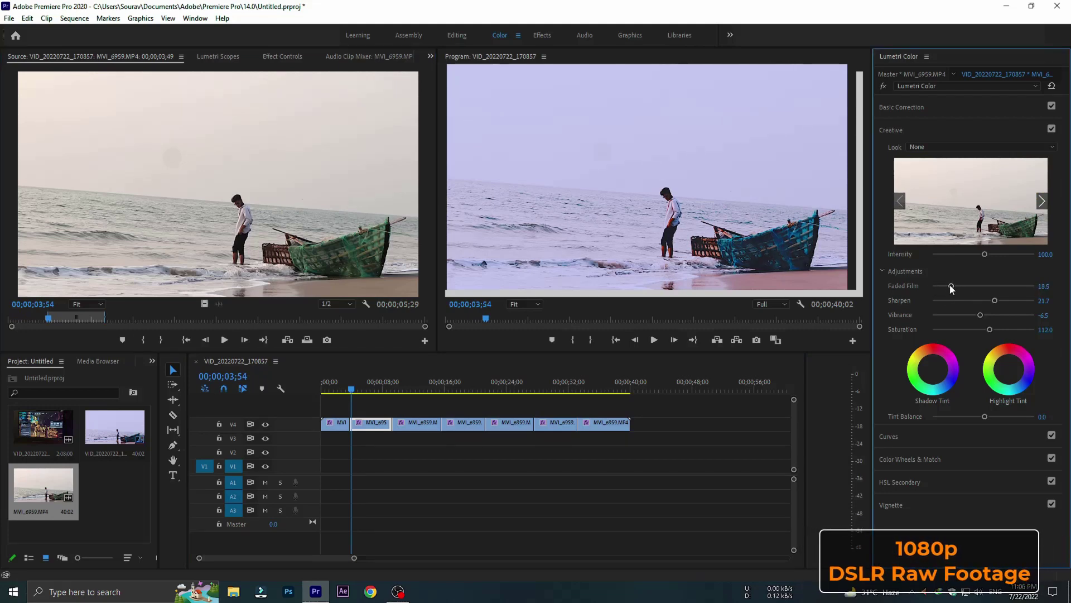
left_click_drag(940, 363, 931, 357)
double_click(931, 357)
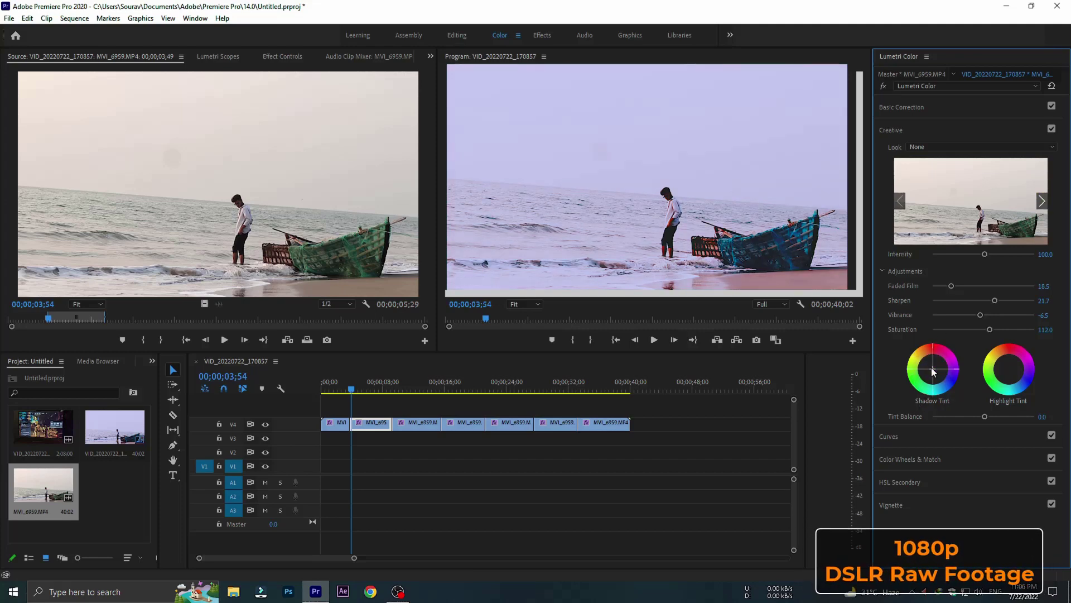
- Tint the third segment's highlights yellow-green and set the fourth segment's Tint Balance to 14.1
left_click(416, 422)
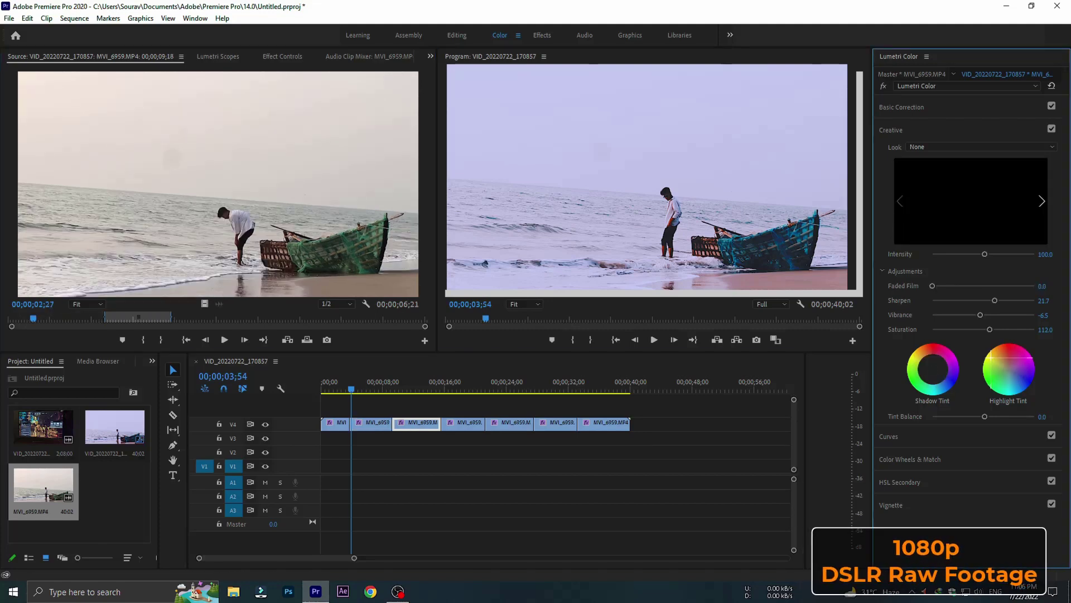
left_click(467, 426)
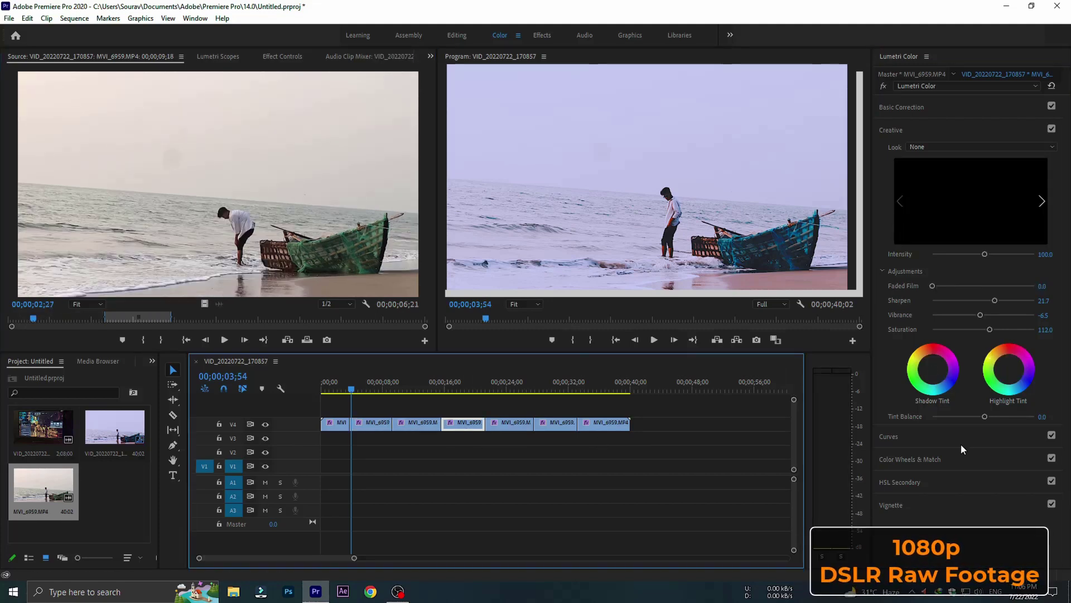
left_click_drag(984, 417, 991, 417)
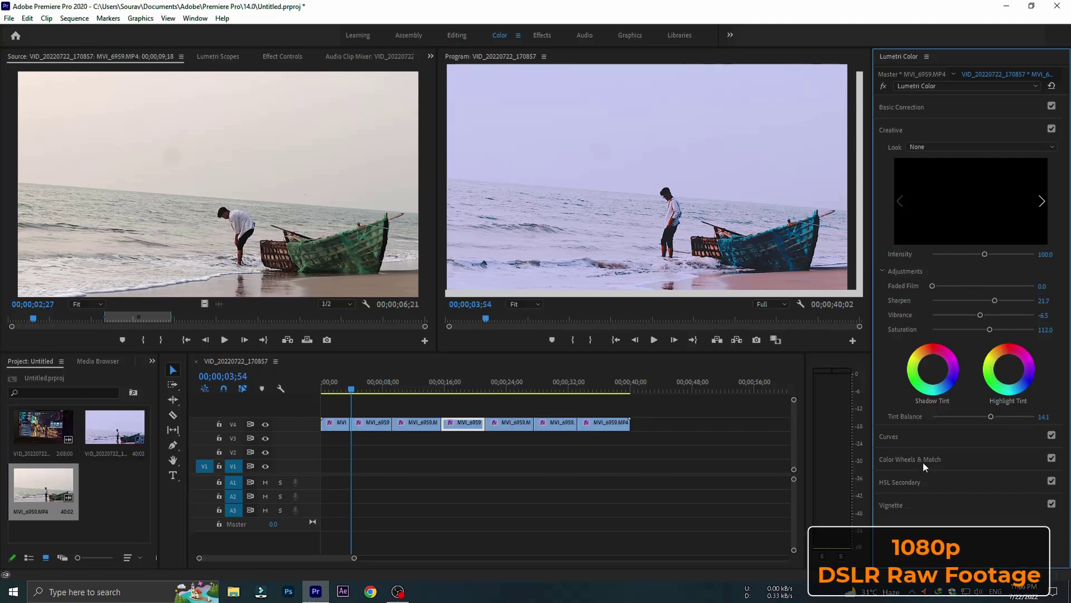
- Widen the fourth segment's HSL Secondary hue and saturation ranges, and set the fifth segment's Denoise to 10.9 and Blur to 2.8
left_click(917, 438)
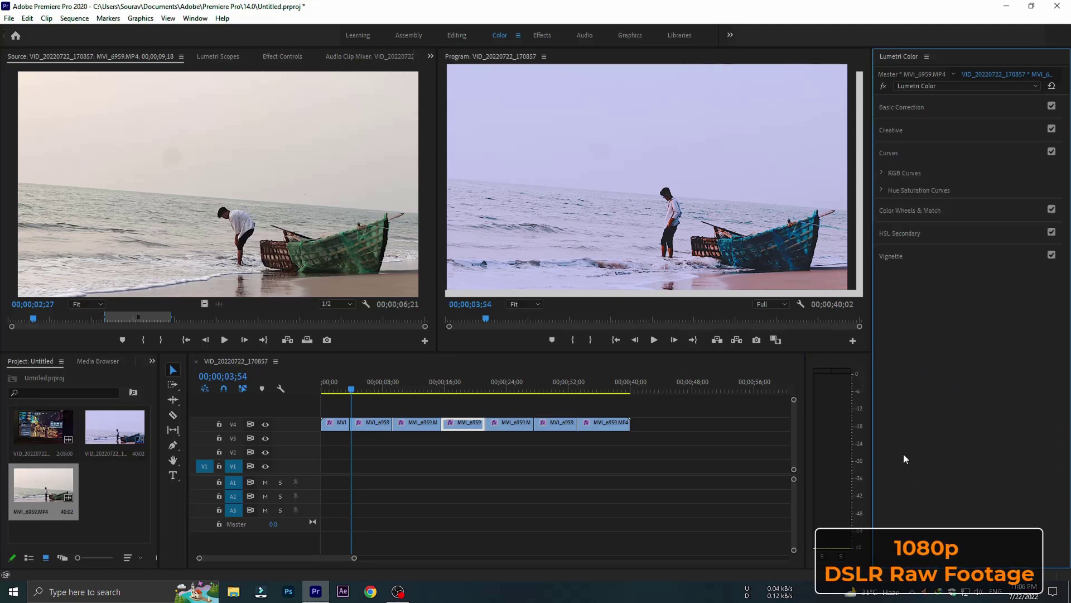
left_click(906, 234)
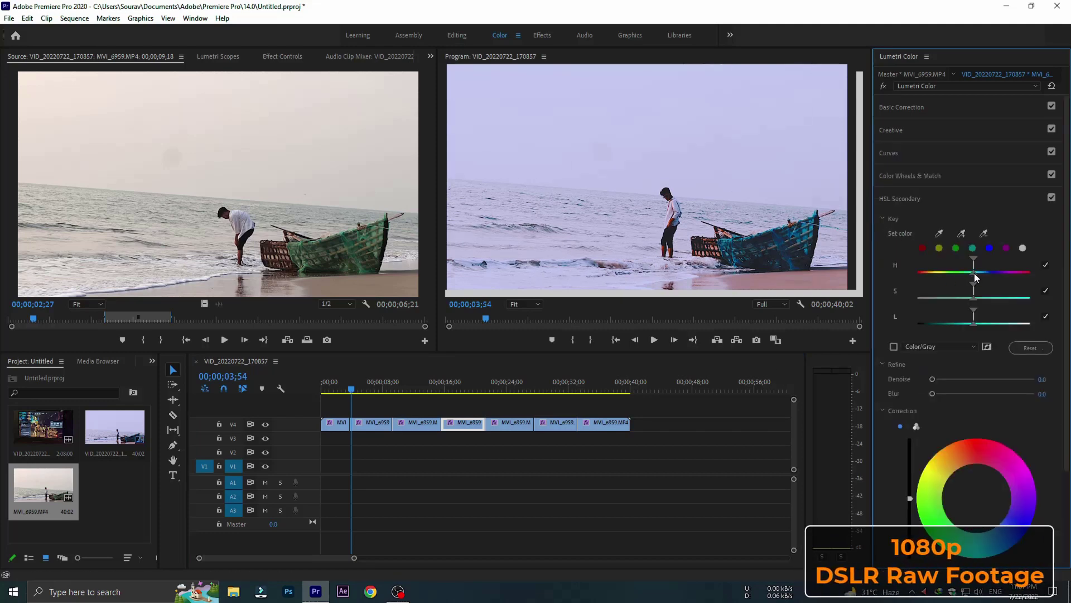
left_click_drag(974, 273, 959, 299)
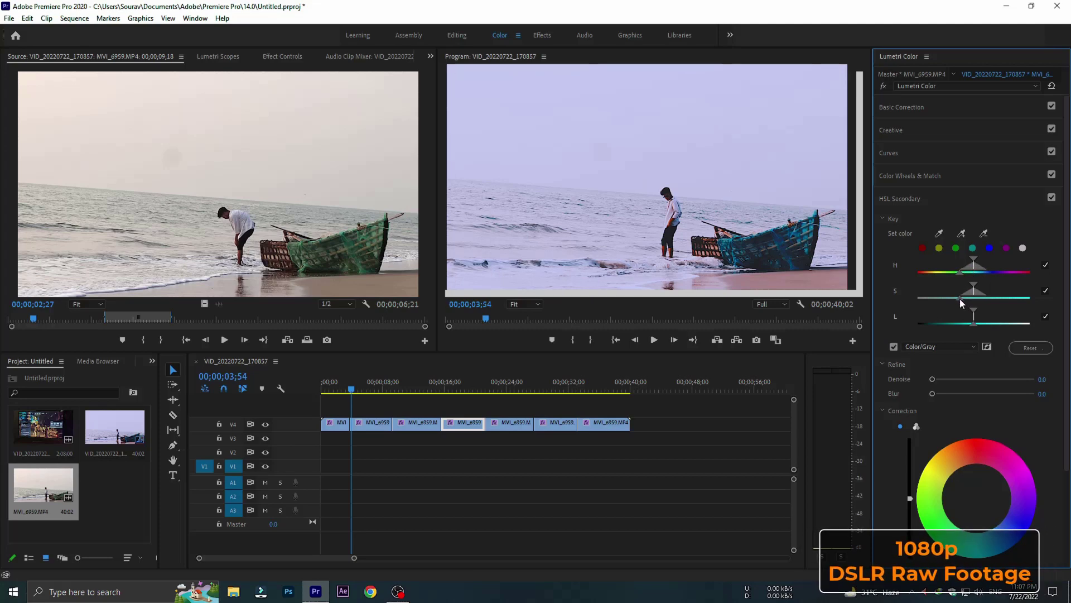
left_click(504, 424)
mouse_move(933, 379)
left_mouse_down()
mouse_move(943, 379)
mouse_move(942, 394)
left_mouse_up()
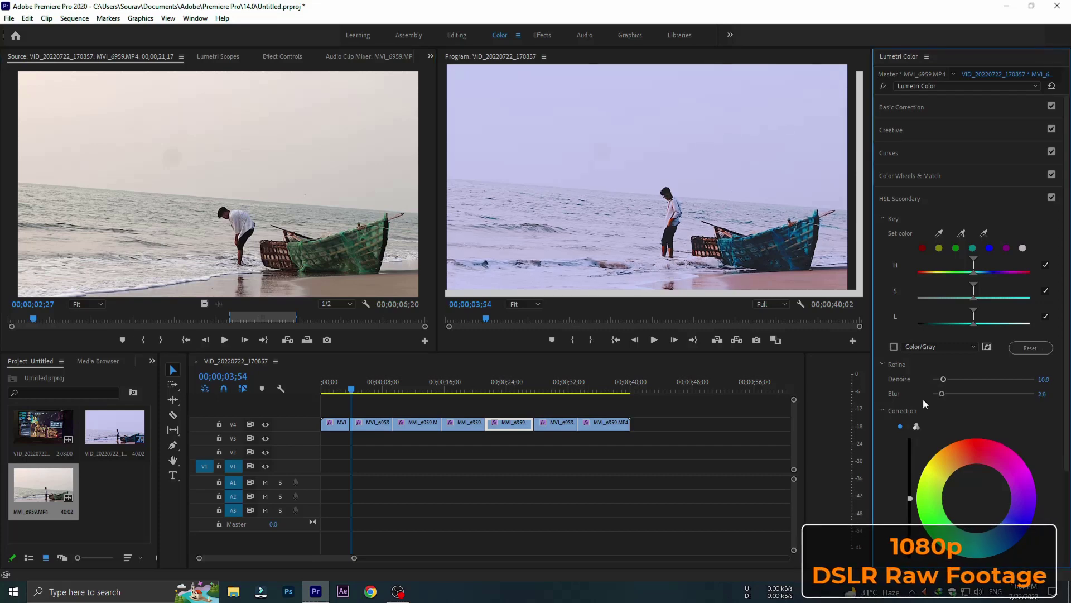
- Key the sixth segment's yellows in HSL Secondary and set its Faded Film to 49.5, Vibrance to 69.6 and Saturation to 130.4
left_click(553, 424)
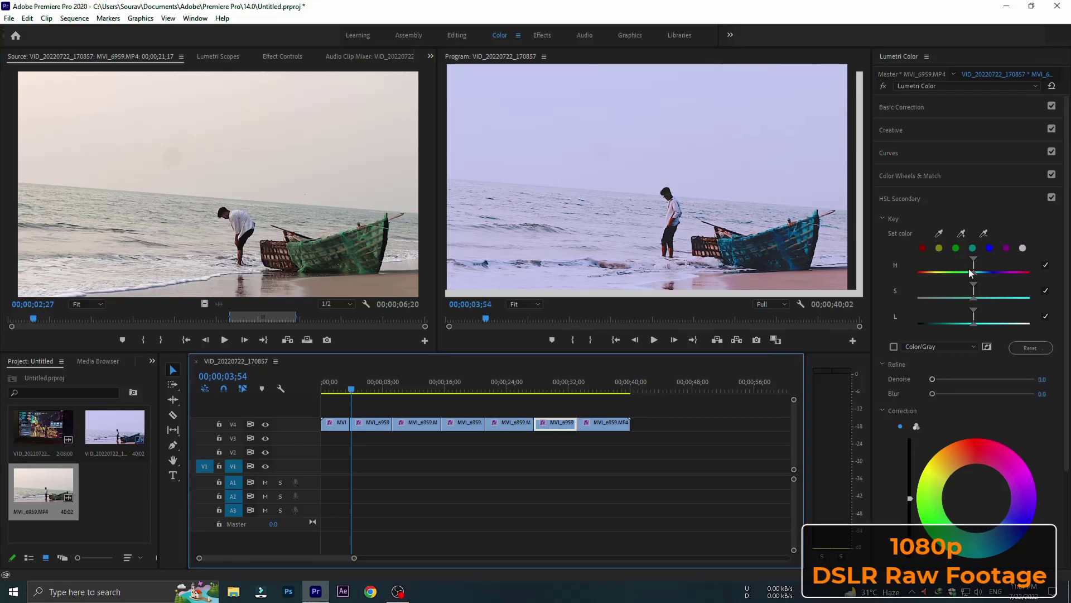
left_click(939, 247)
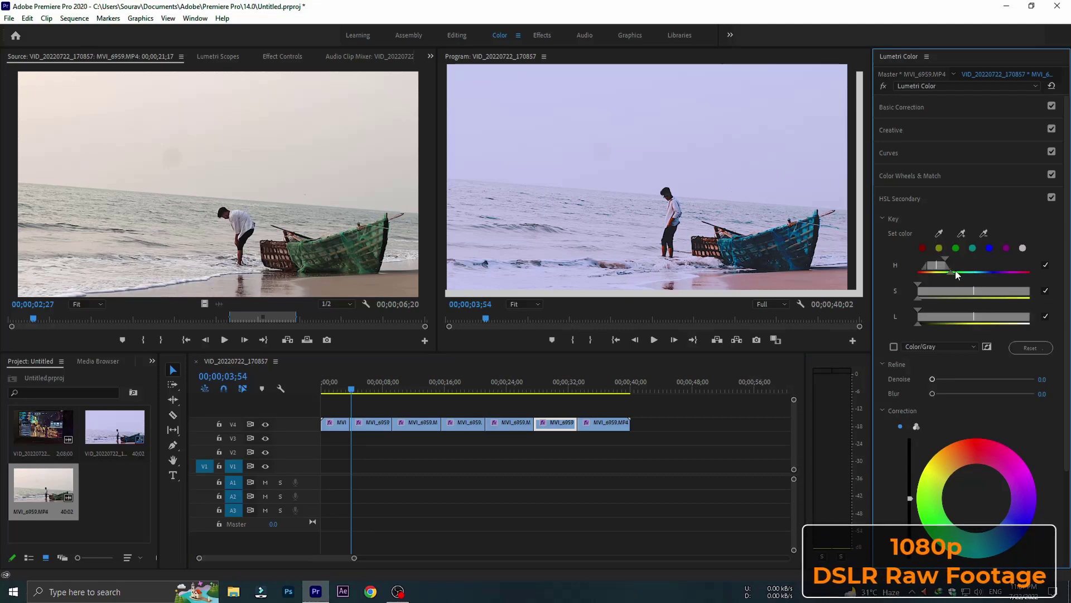
left_click(918, 131)
left_click_drag(936, 290, 944, 290)
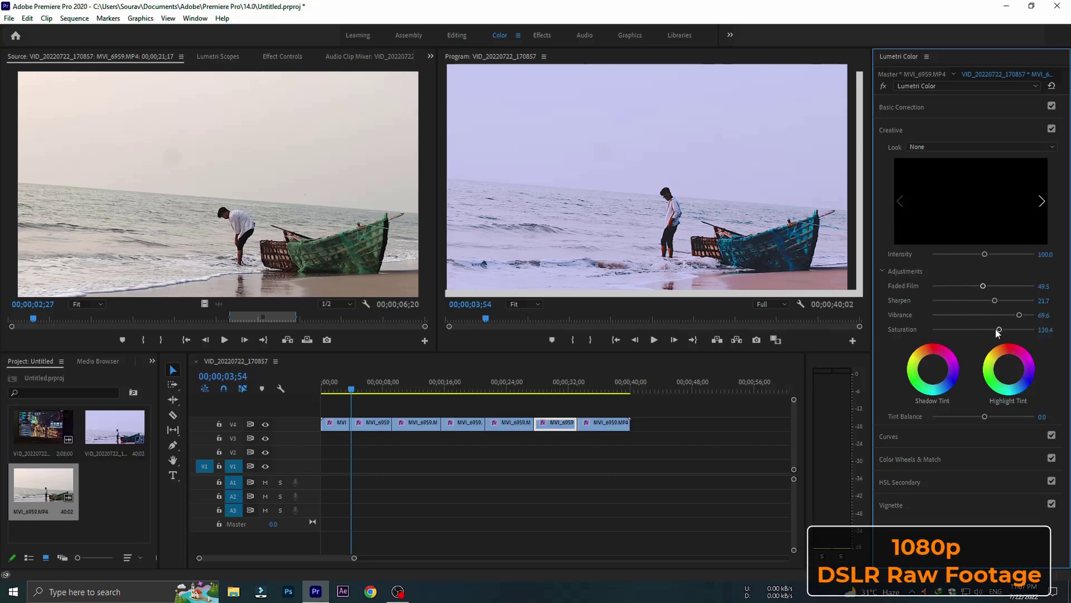
- Play the graded sequence from its start at Full playback resolution to check how smoothly it runs
left_click_drag(407, 391, 322, 392)
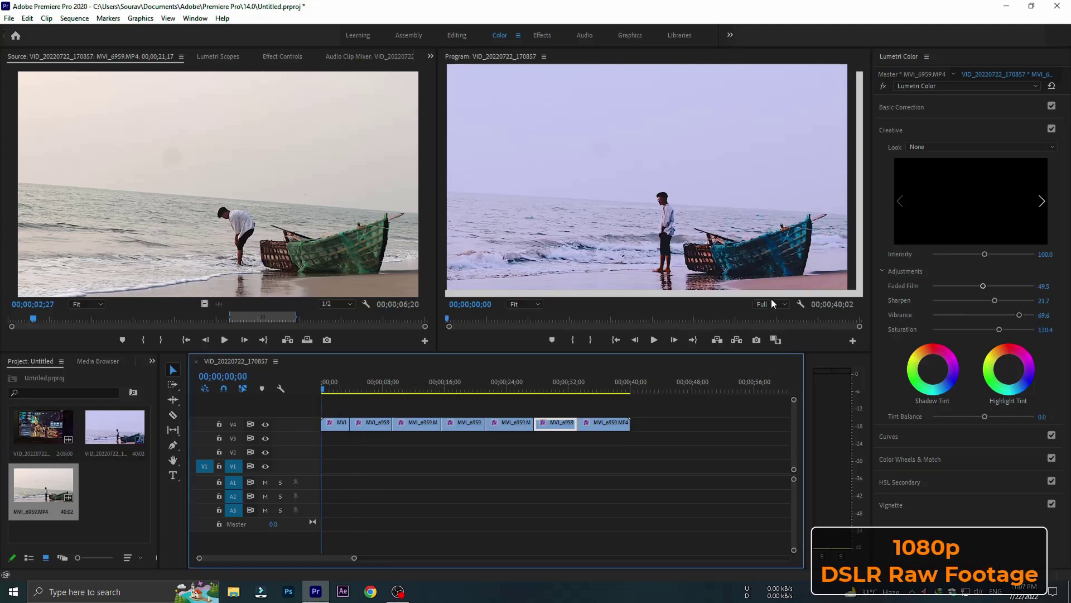
left_click(778, 323)
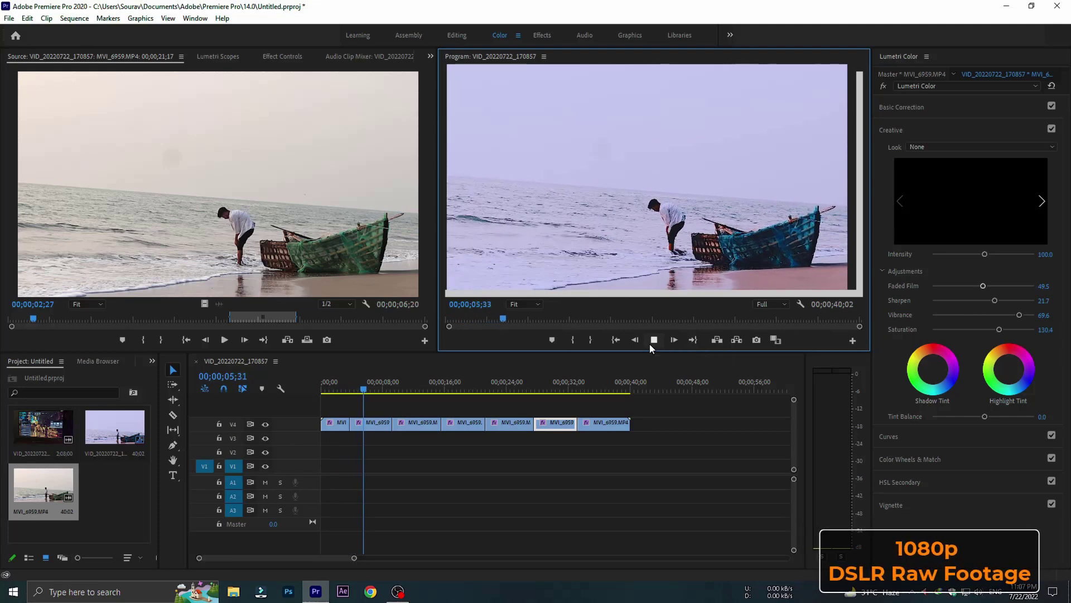
left_click(651, 343)
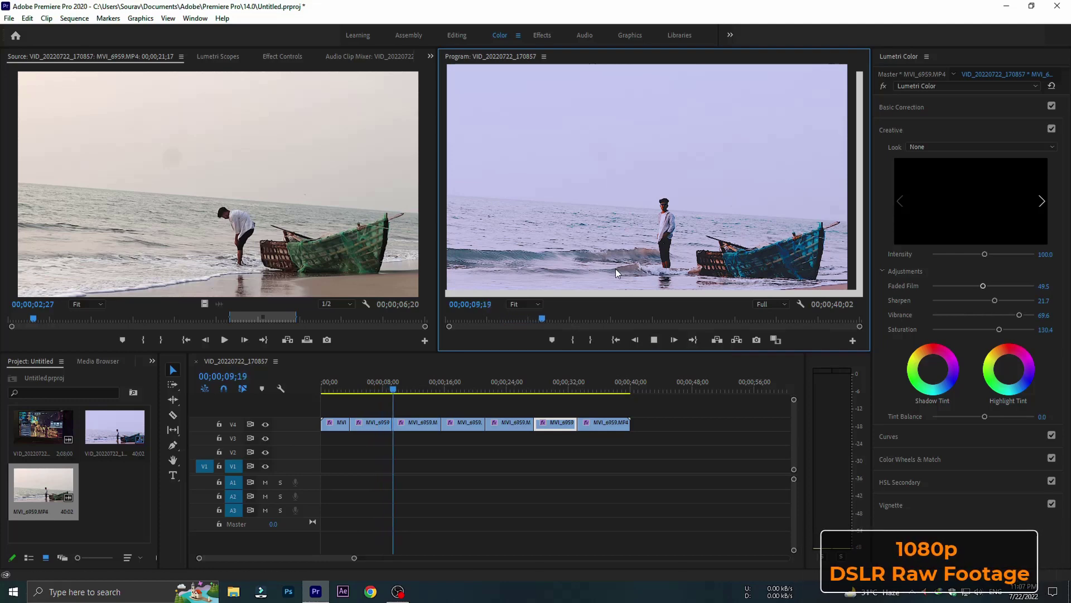
key("space")
key("space")
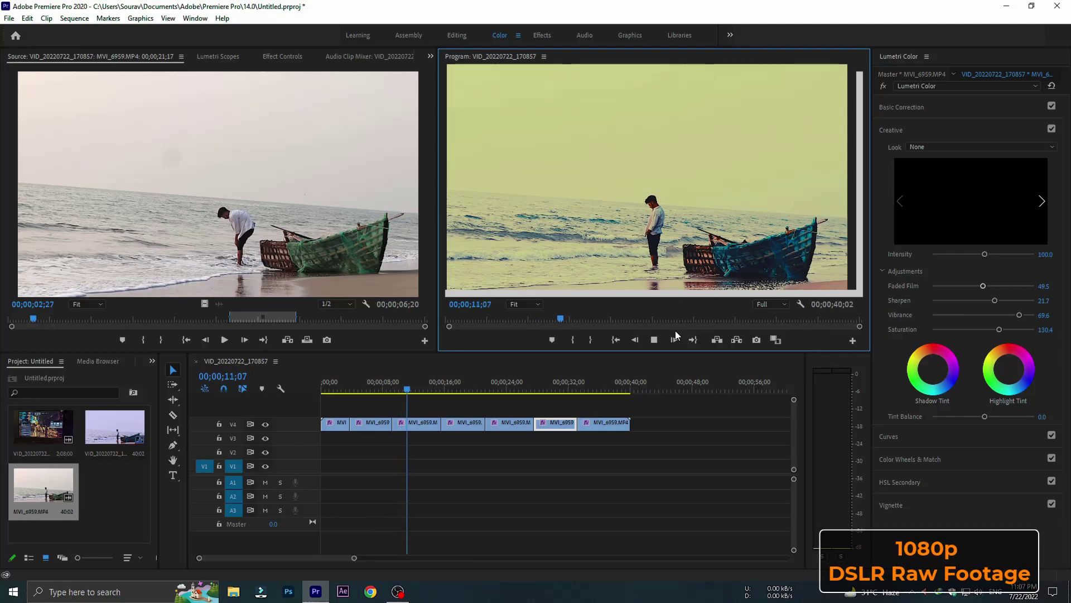
- Set the program playback resolution to 1/2 and continue playing the graded segments
key("space")
left_click(777, 304)
left_click(773, 343)
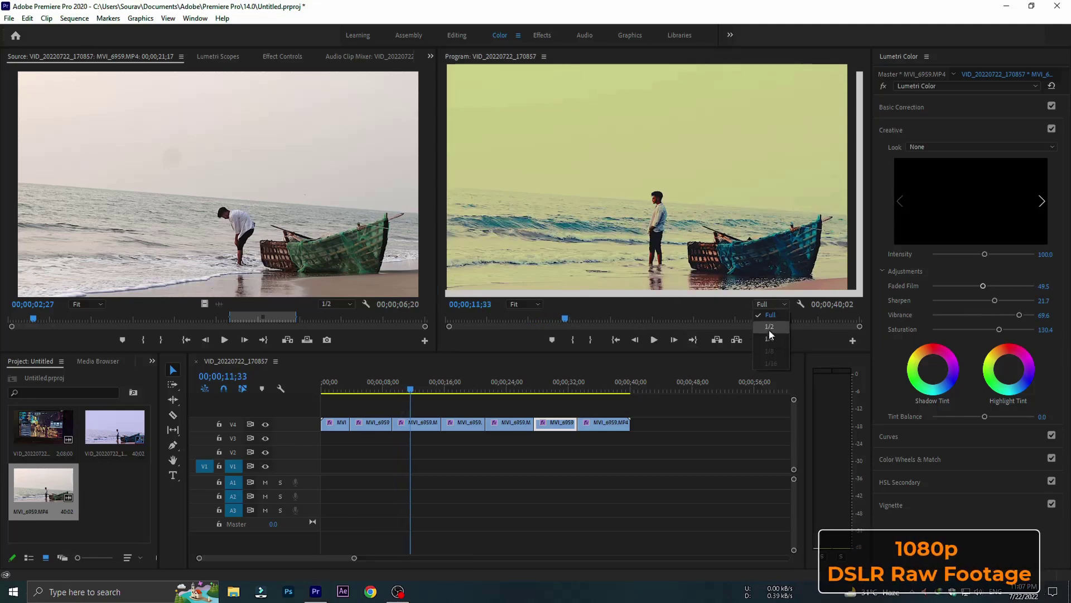
key("space")
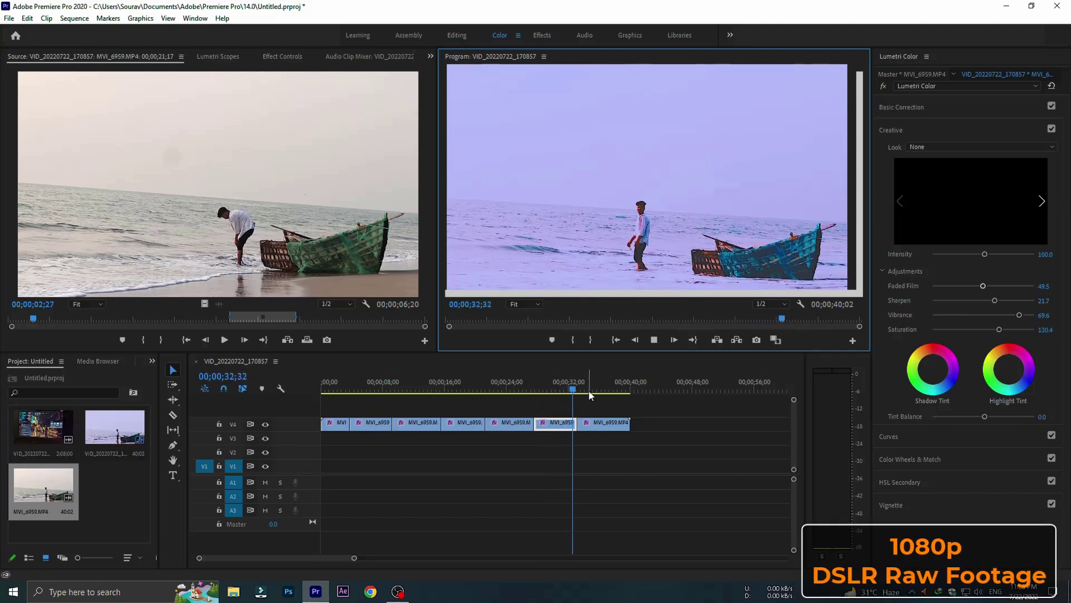
- Return to the start of the sequence, set the playback resolution to Full and play it again
left_click(586, 393)
key("Home")
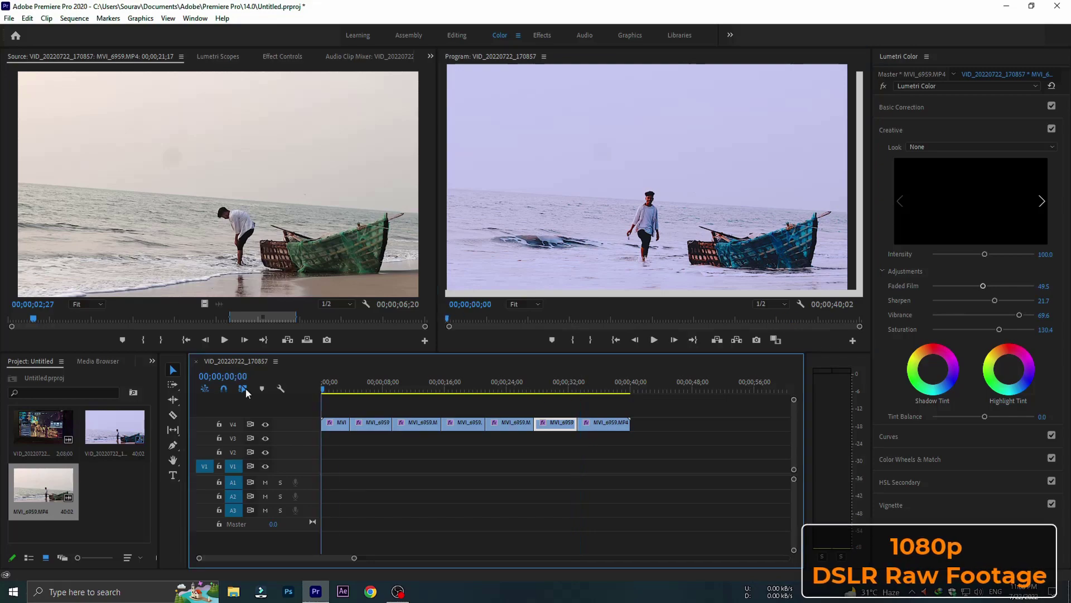
left_click(749, 325)
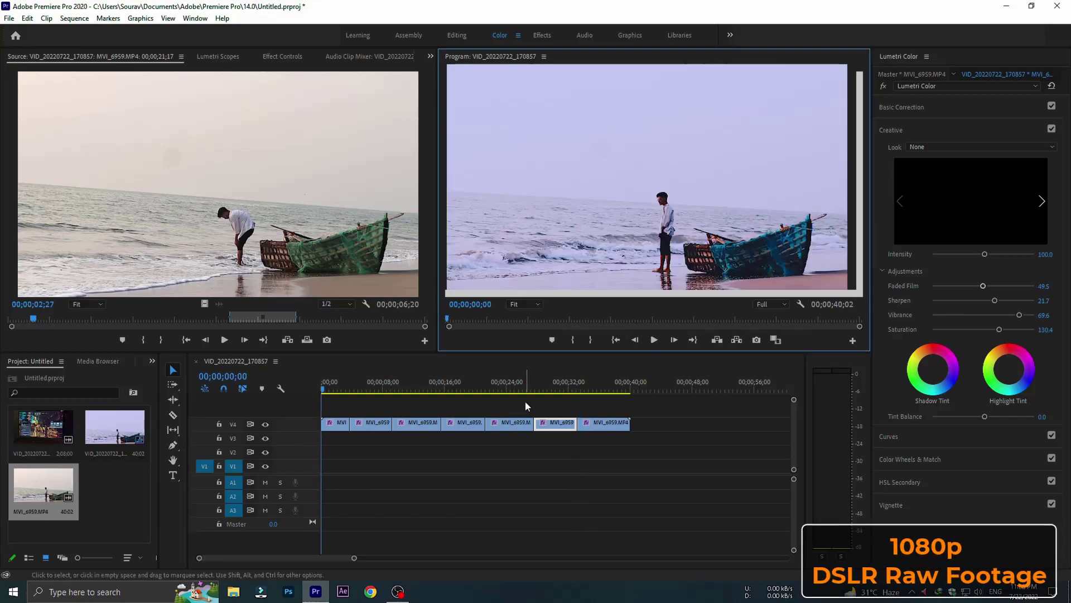
key("space")
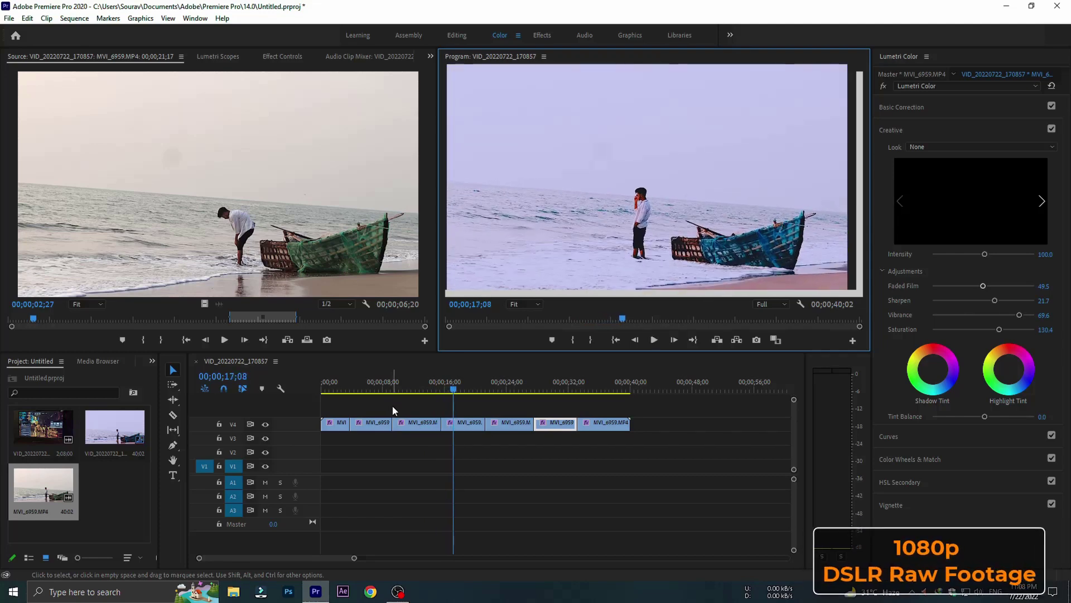
left_click(655, 341)
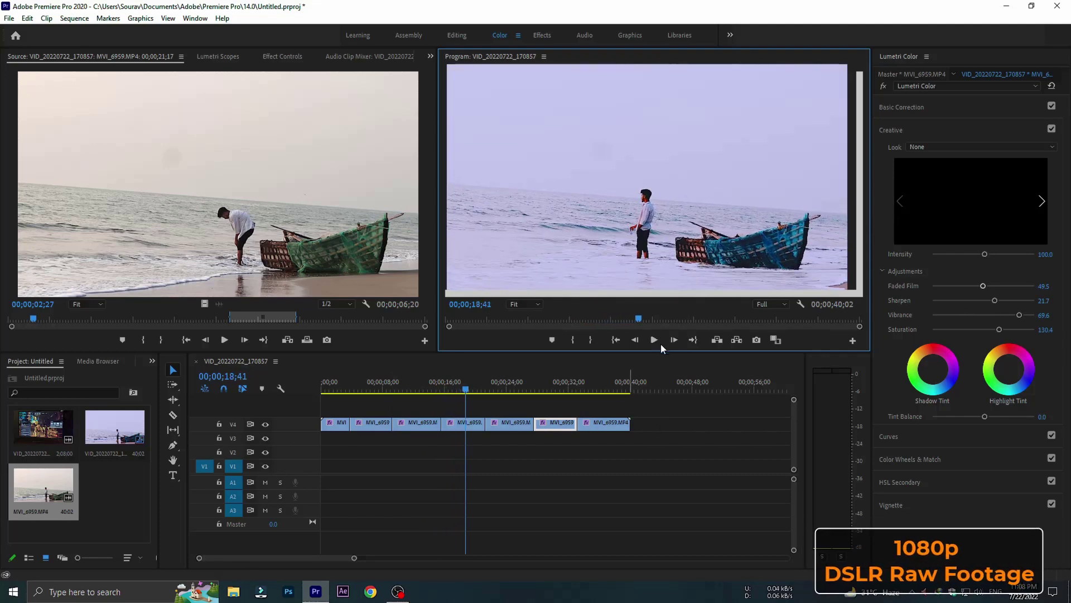
- Keep the playback resolution at Full and scrub the playhead forward through the segments and back near the start
left_click(772, 306)
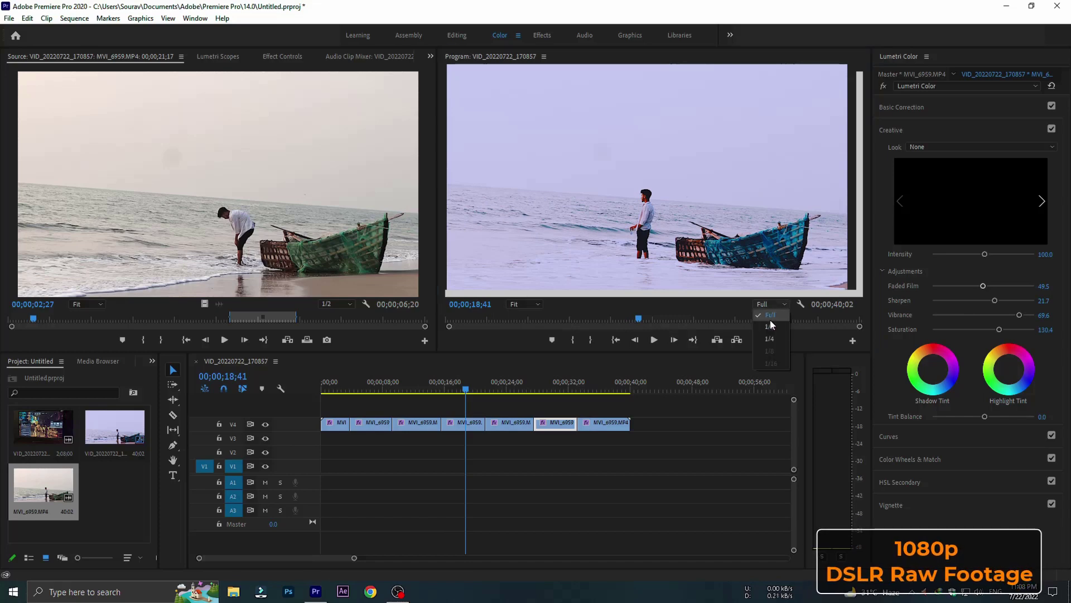
left_click(771, 326)
left_click(770, 315)
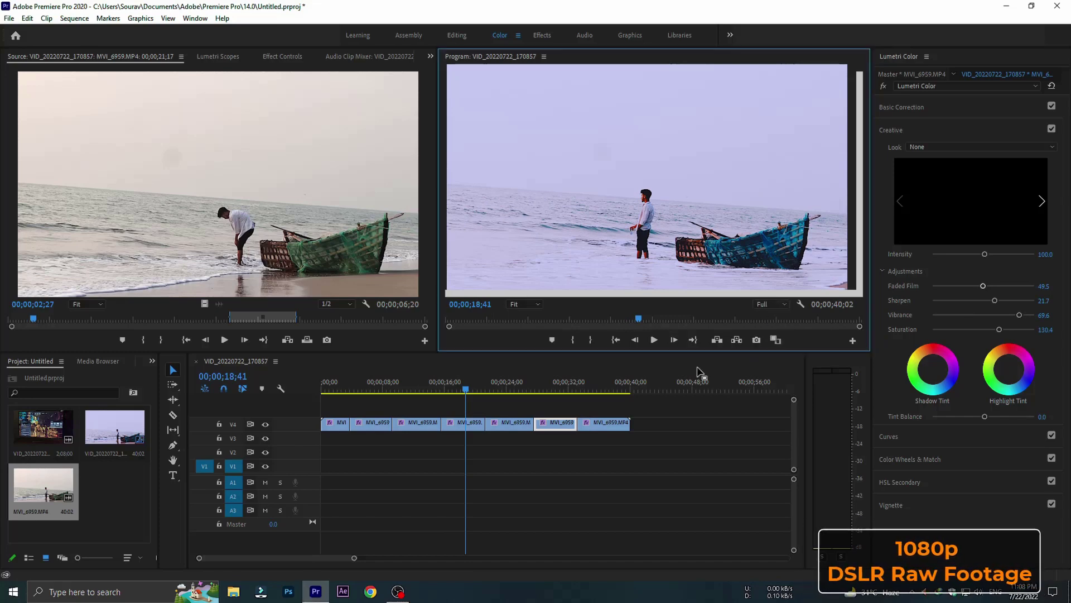
key("space")
left_click_drag(478, 399, 568, 396)
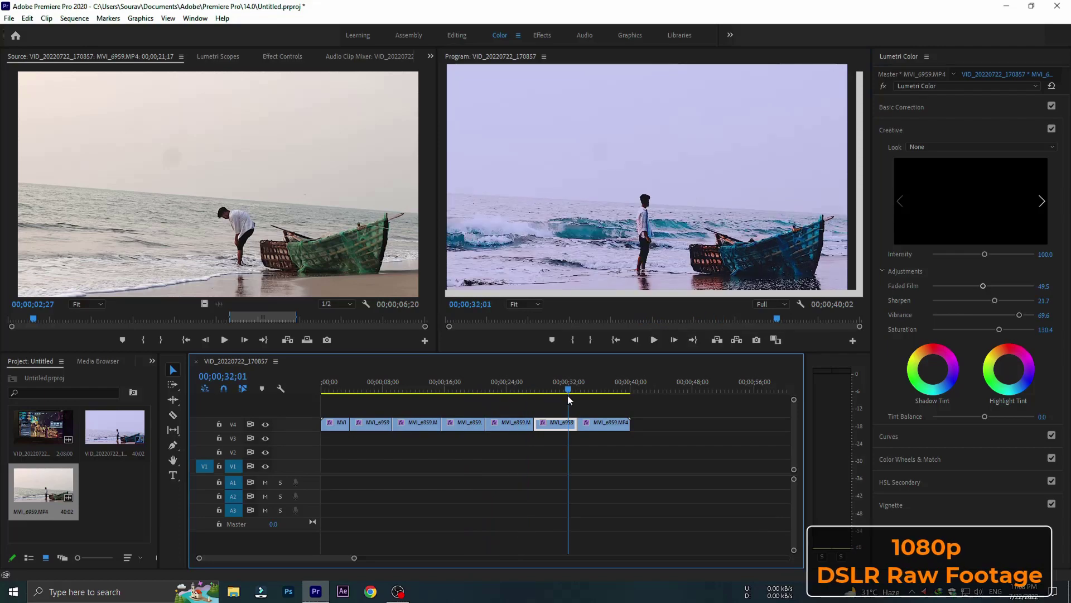
left_click(393, 397)
left_click_drag(433, 402, 327, 397)
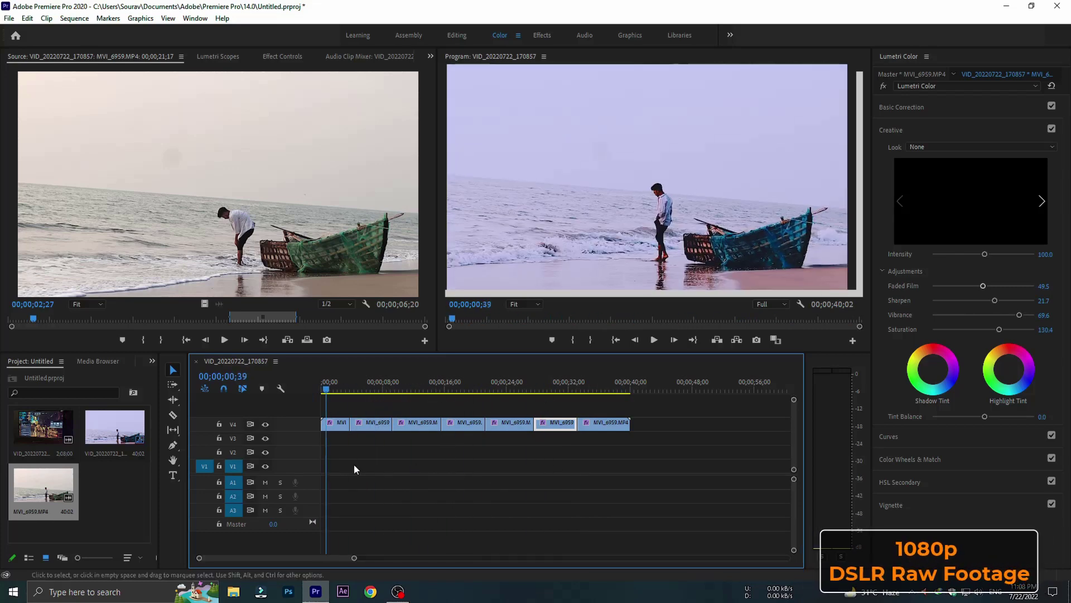
- Delete the last segment and all the remaining segments from track V4
left_click_drag(629, 423, 301, 421)
left_click_drag(493, 455, 363, 455)
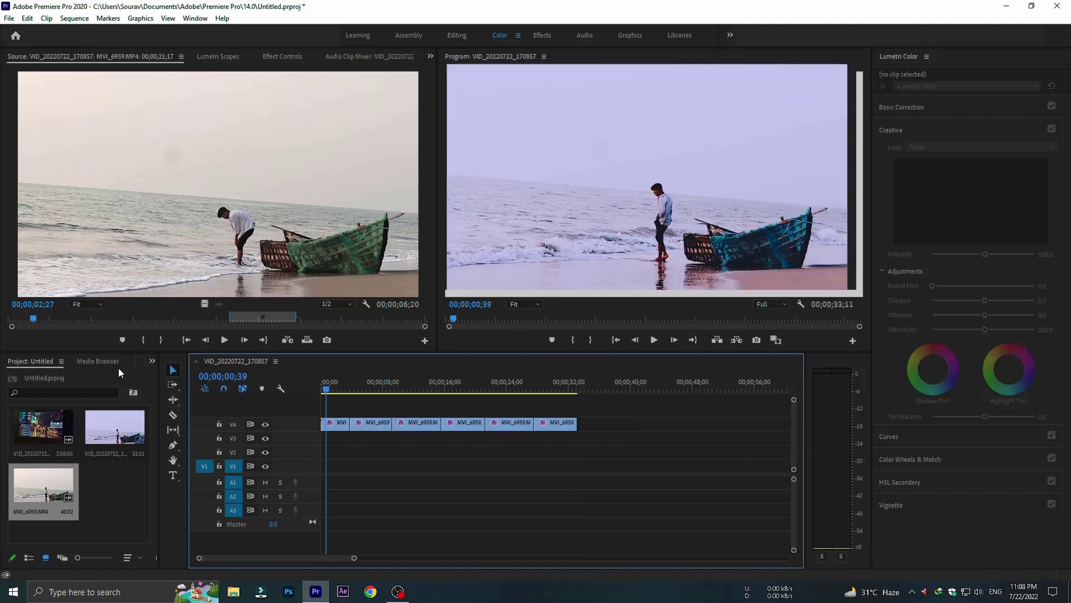
left_click(173, 370)
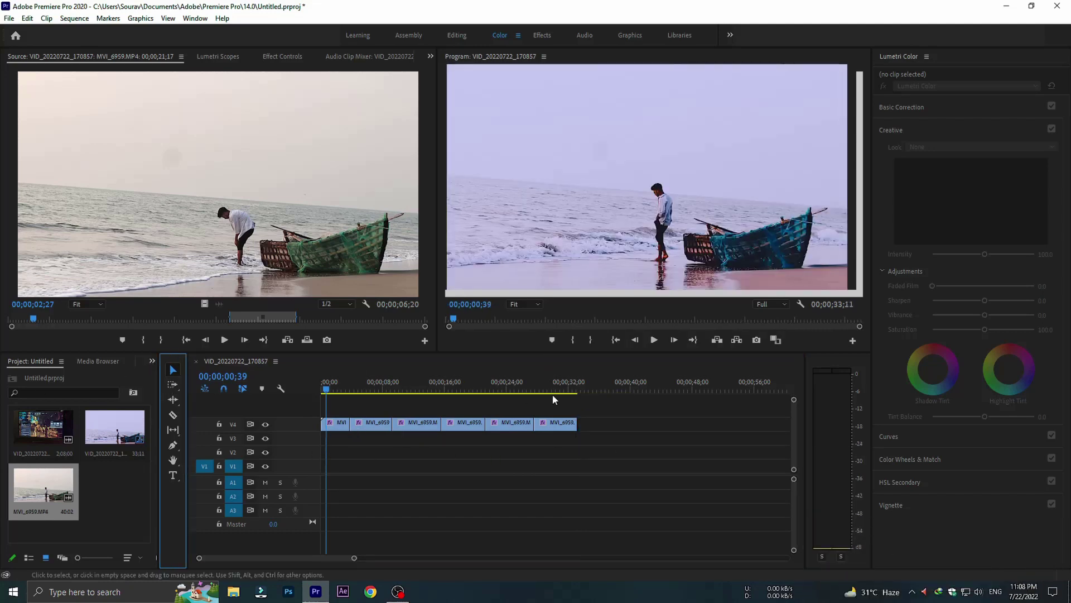
left_click(624, 423)
key("ctrl+a")
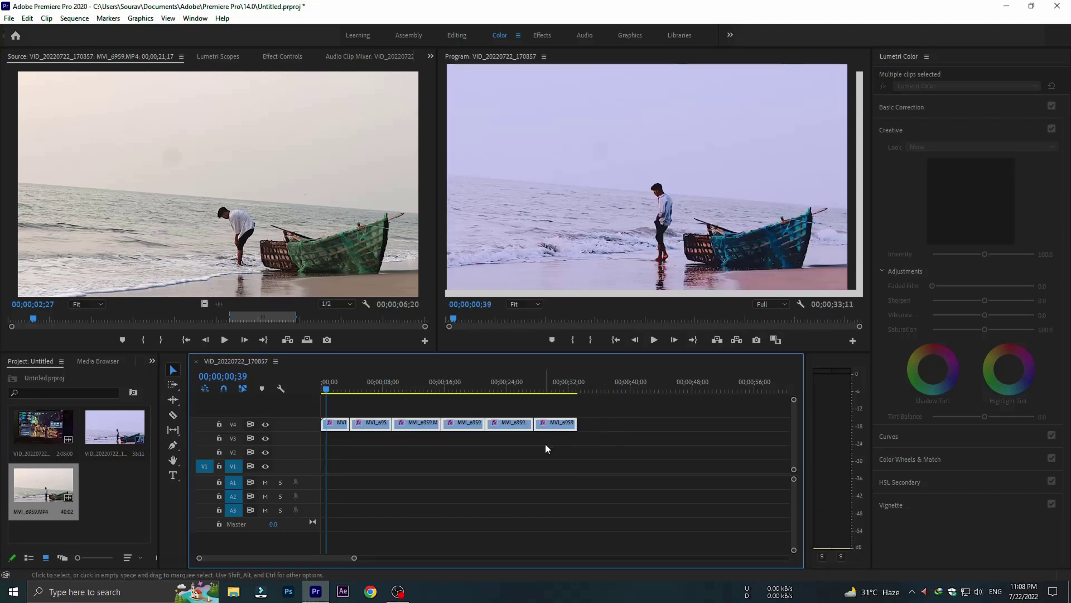
key("Delete")
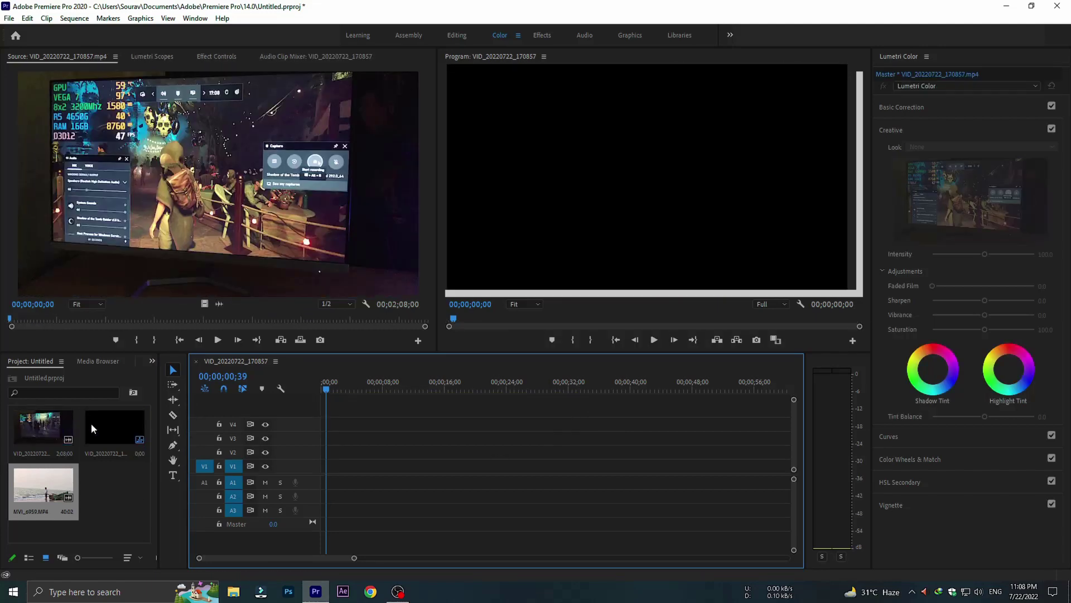
- Place VID_20220722_170857.mp4 at the start of track V4 and change the sequence settings to match the clip
left_click(78, 446)
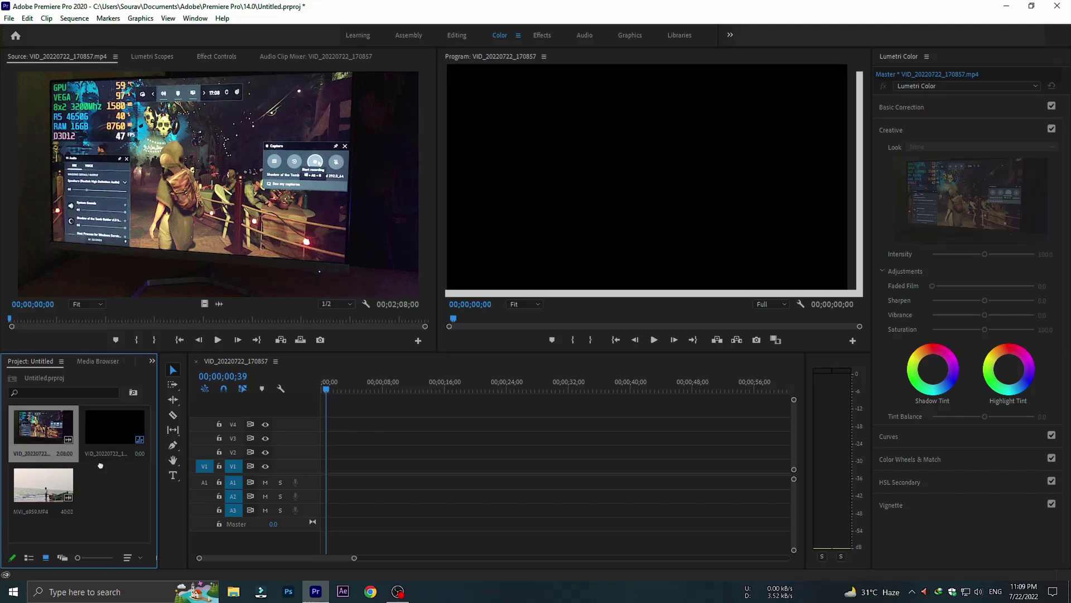
left_click_drag(100, 464, 313, 438)
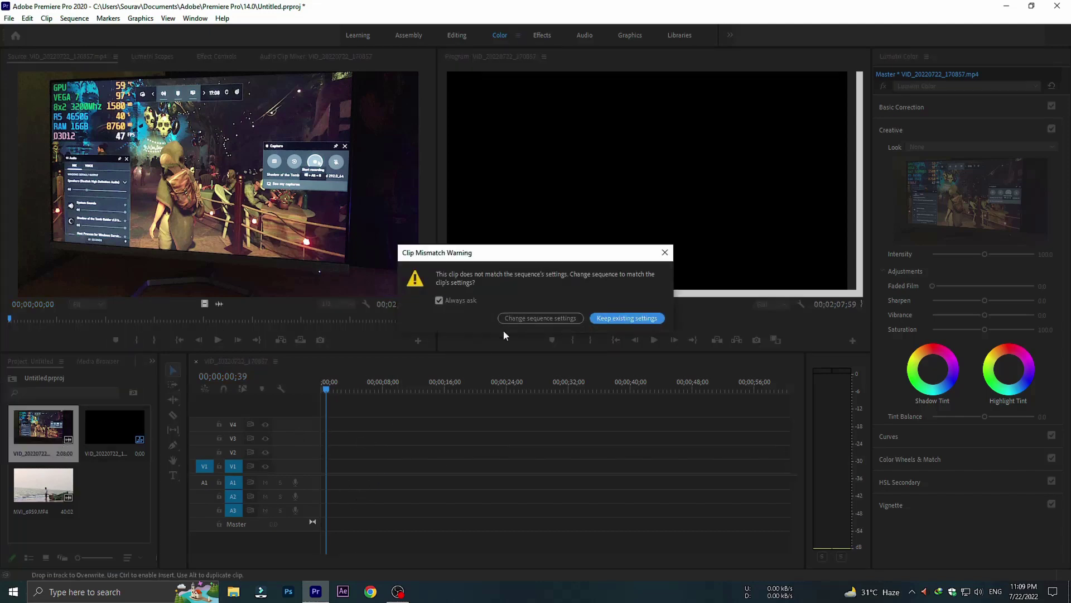
left_click(540, 318)
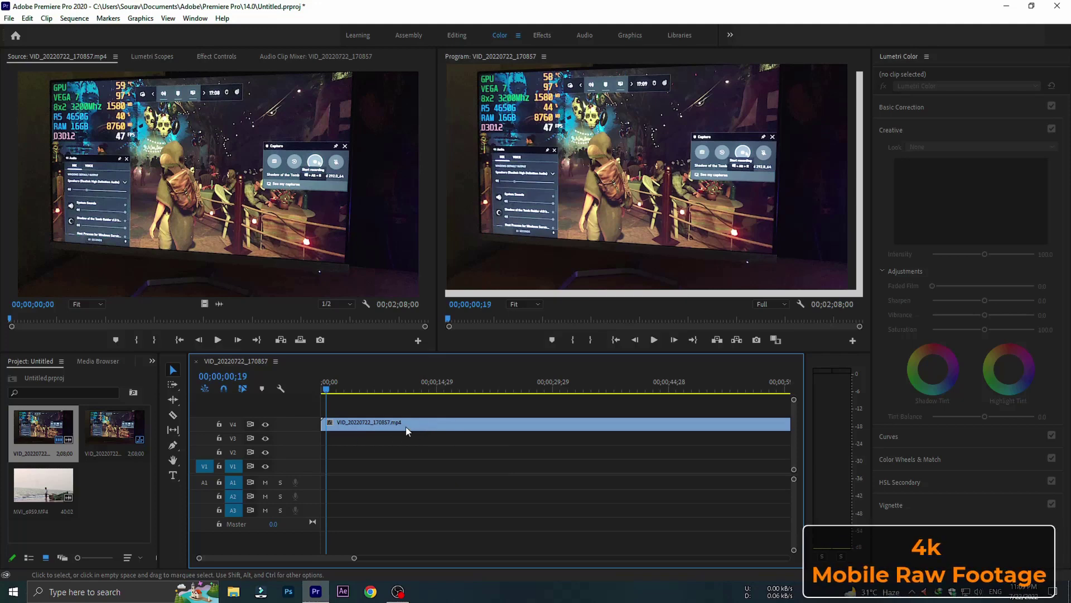
- Scrub the playhead through the opening of the ungraded 4K clip and return it to the start of the sequence
mouse_move(326, 394)
left_mouse_down()
mouse_move(455, 396)
mouse_move(337, 407)
left_mouse_up()
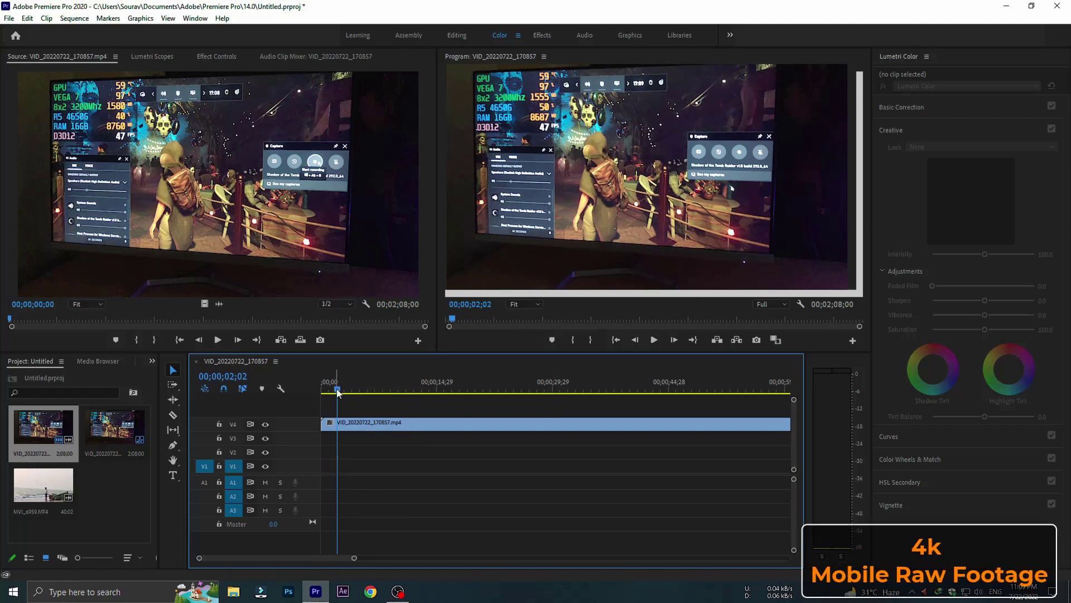
left_click_drag(338, 390, 422, 391)
key("Home")
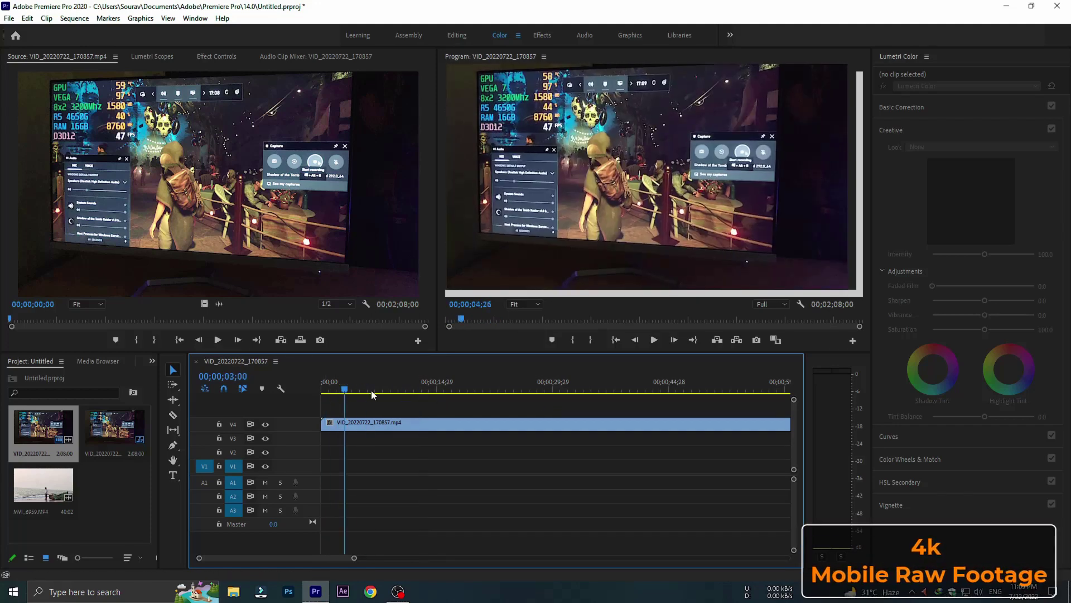
- Apply the Wedding Cinematic Luts 04.cube file as the Creative look of the 4K clip on track V4
left_click(417, 424)
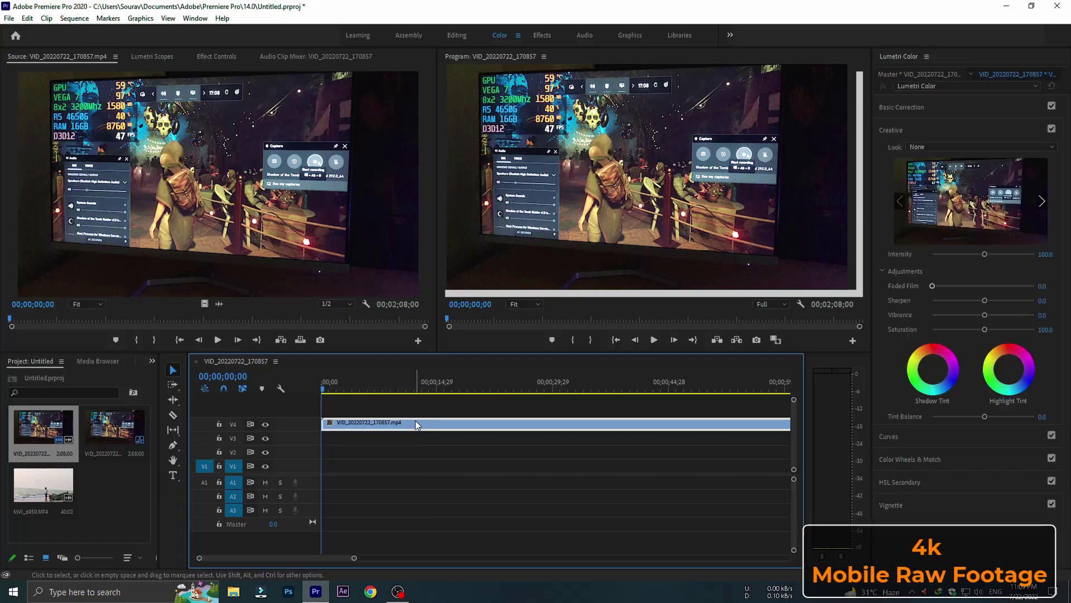
left_click(935, 149)
left_click(920, 177)
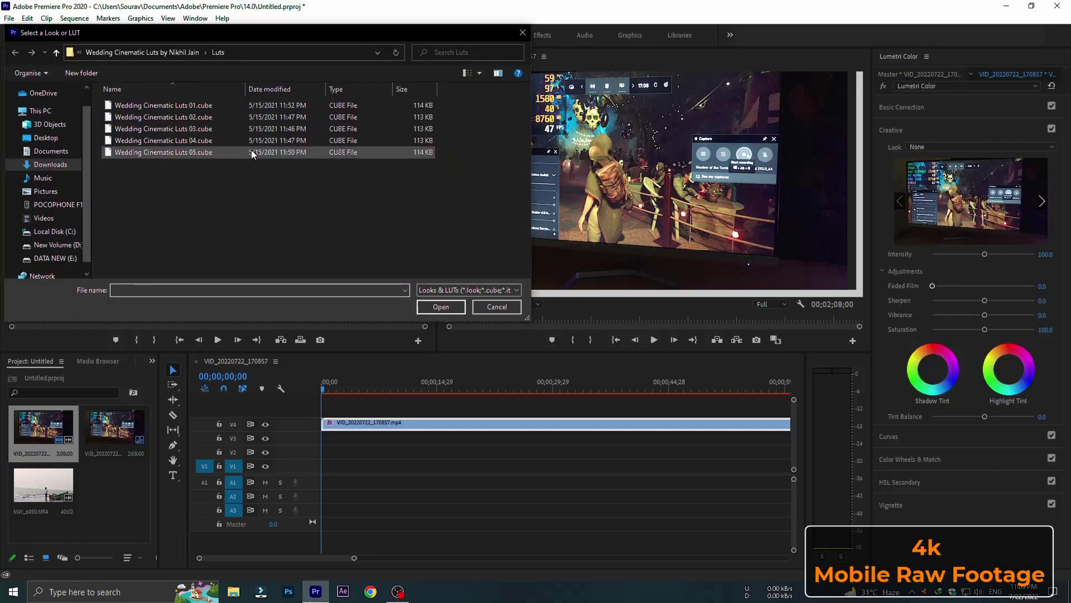
double_click(237, 140)
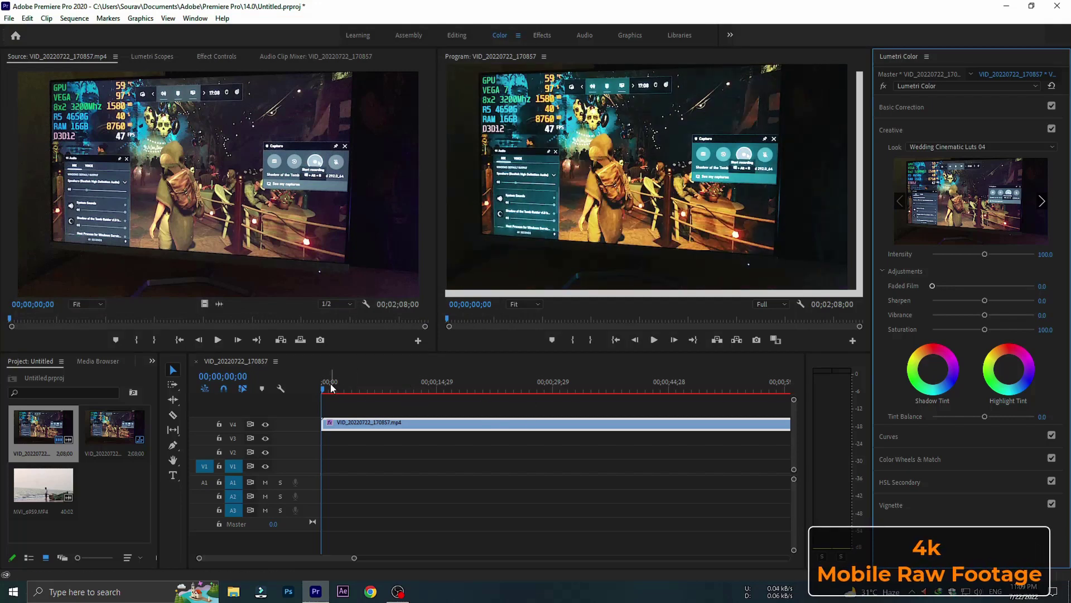
- Keep the playback resolution at Full and play the graded clip from the start, stopping after about seven seconds
left_click(765, 306)
left_click(769, 333)
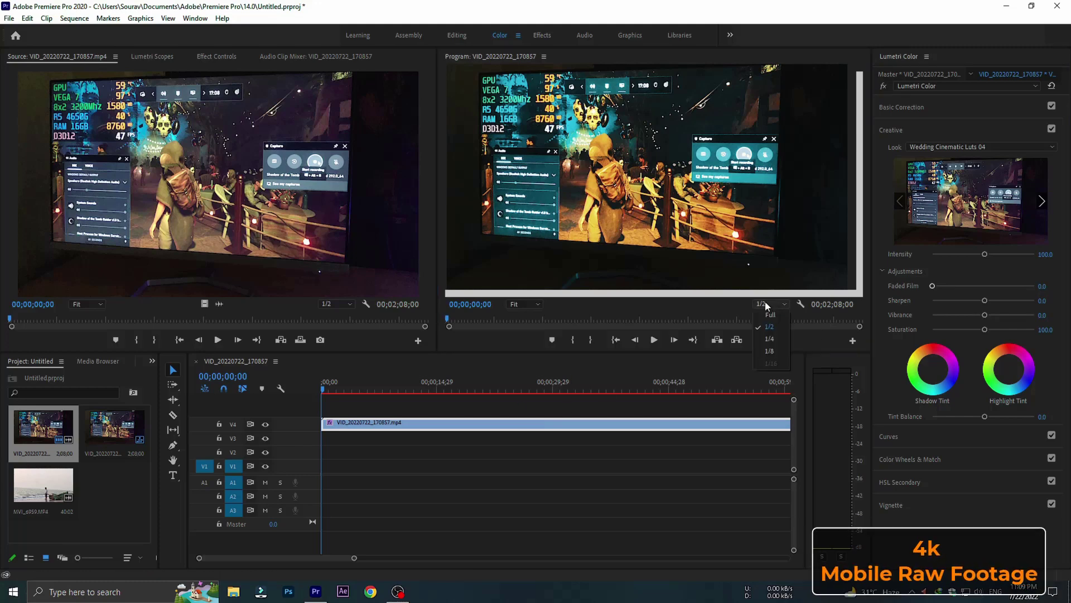
left_click(770, 304)
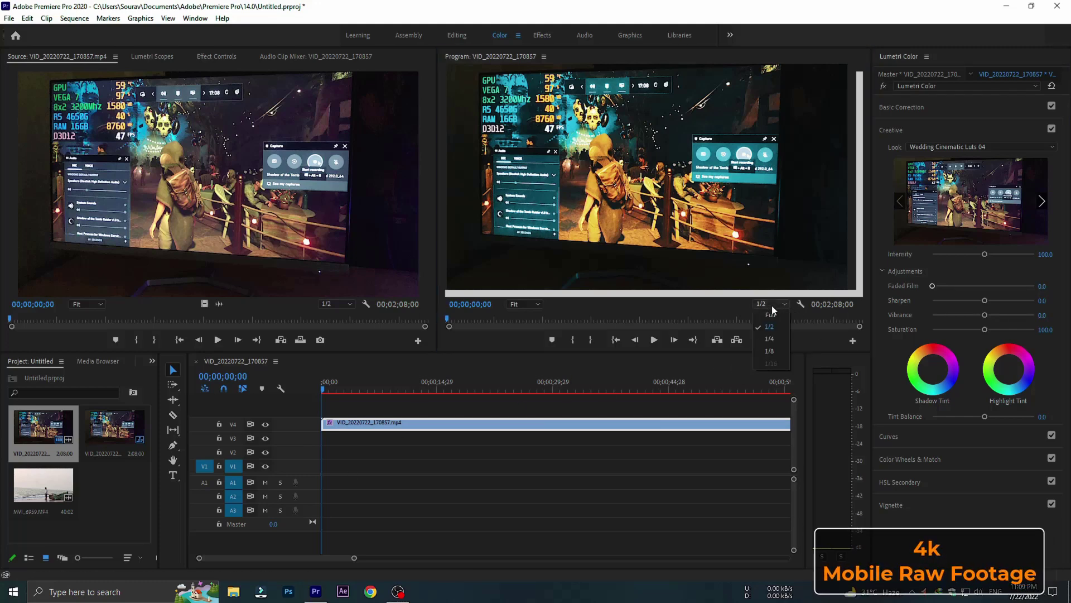
left_click(768, 320)
key("space")
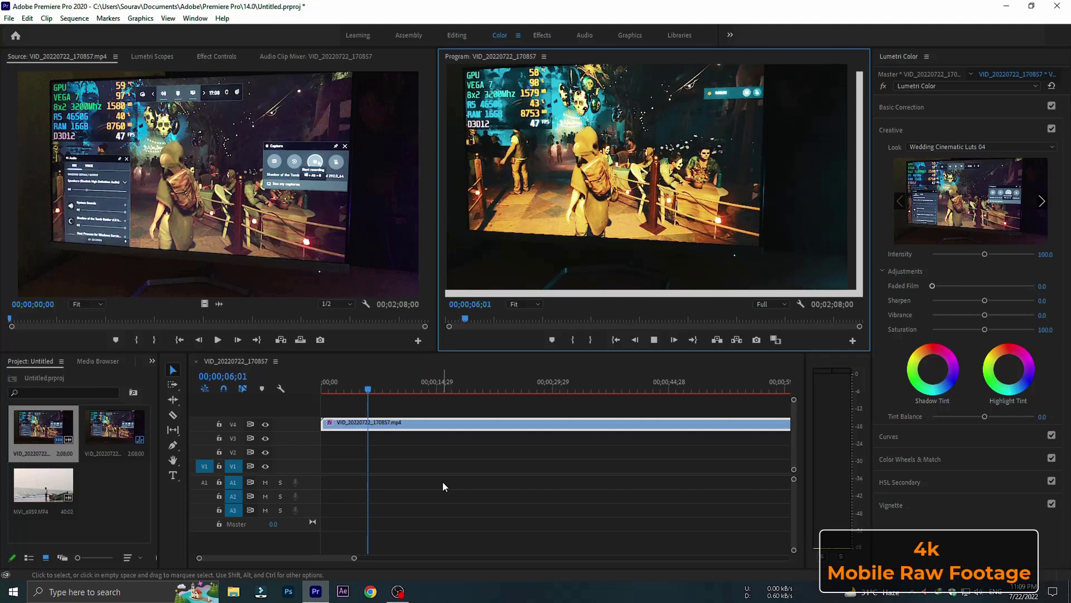
key("space")
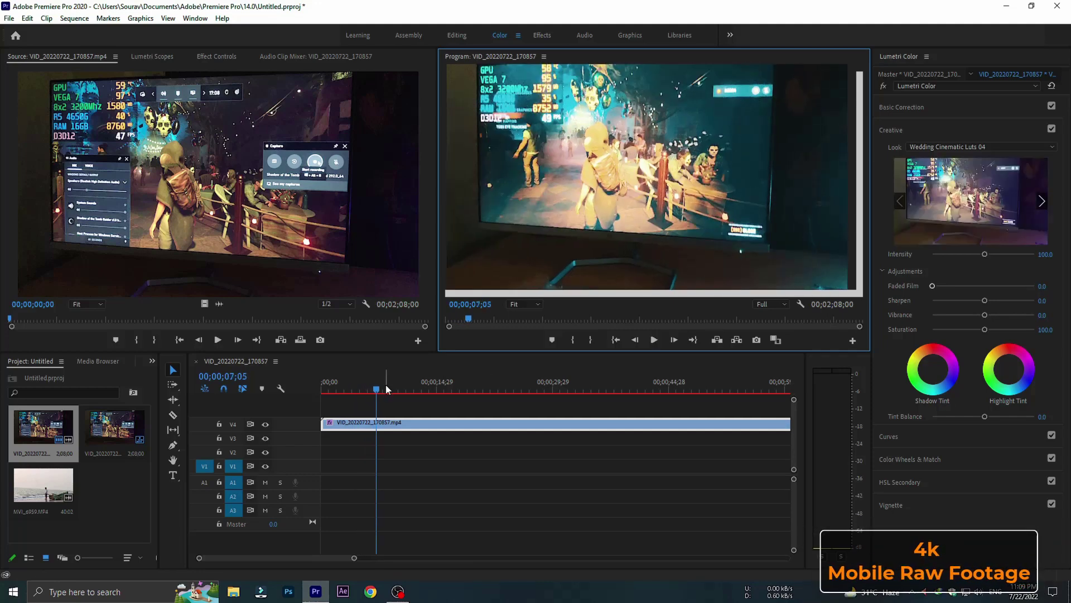
- Set the playback resolution to 1/2 and play the graded clip onward to about ten seconds
left_click(754, 303)
left_click(767, 316)
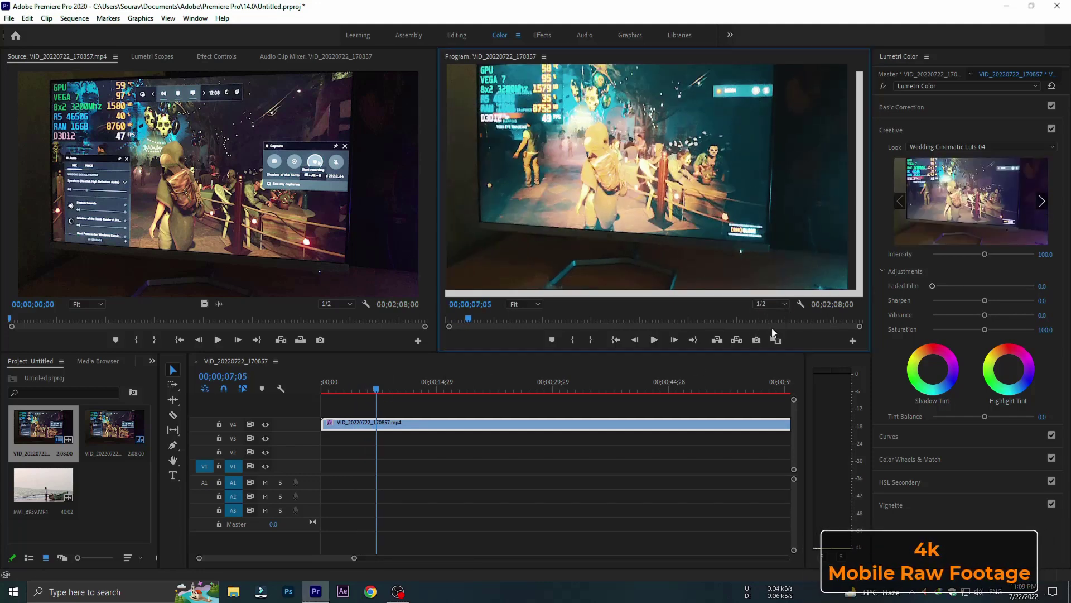
key("space")
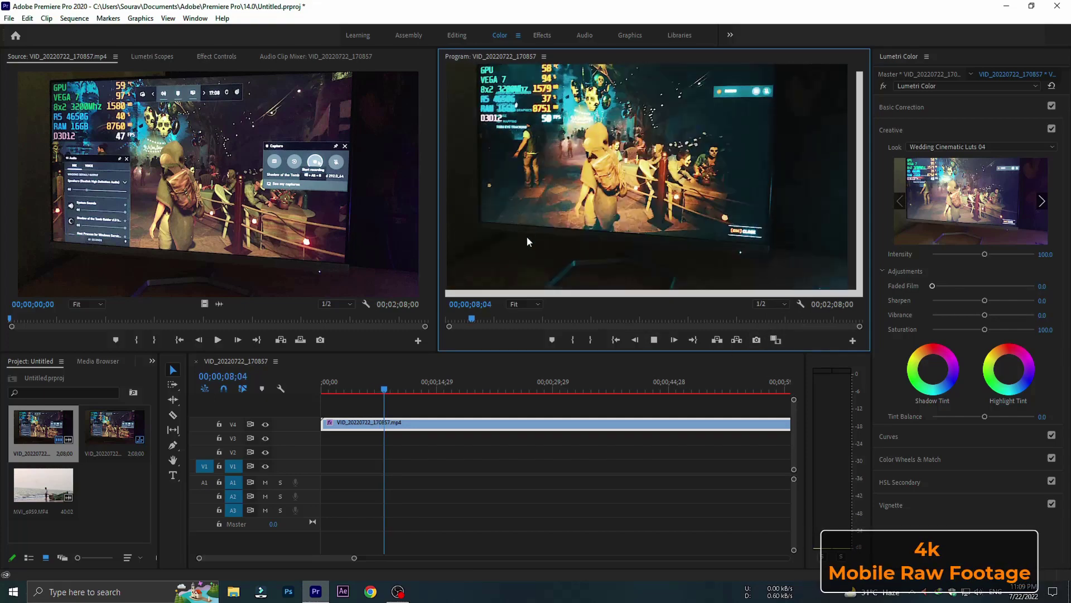
key("space")
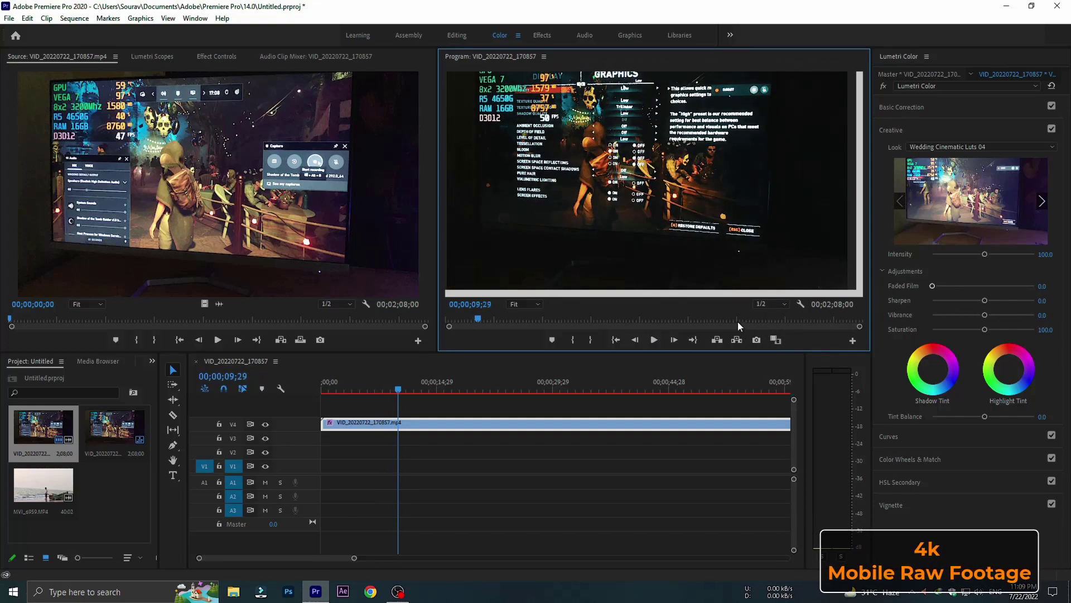
- Set the playback resolution to 1/8 and continue playing the graded clip
left_click(770, 305)
left_click(771, 352)
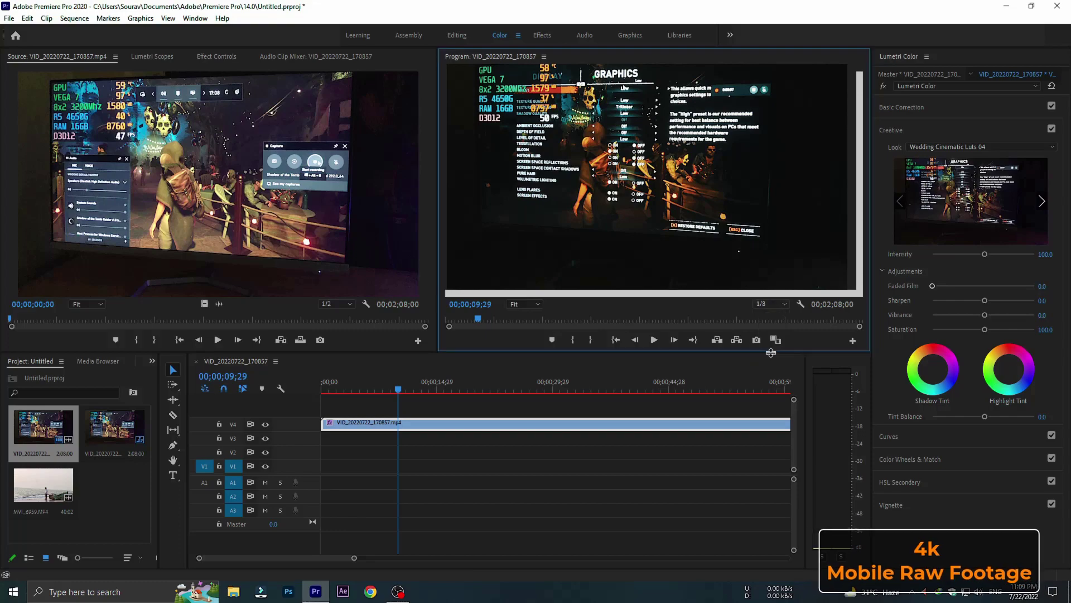
key("space")
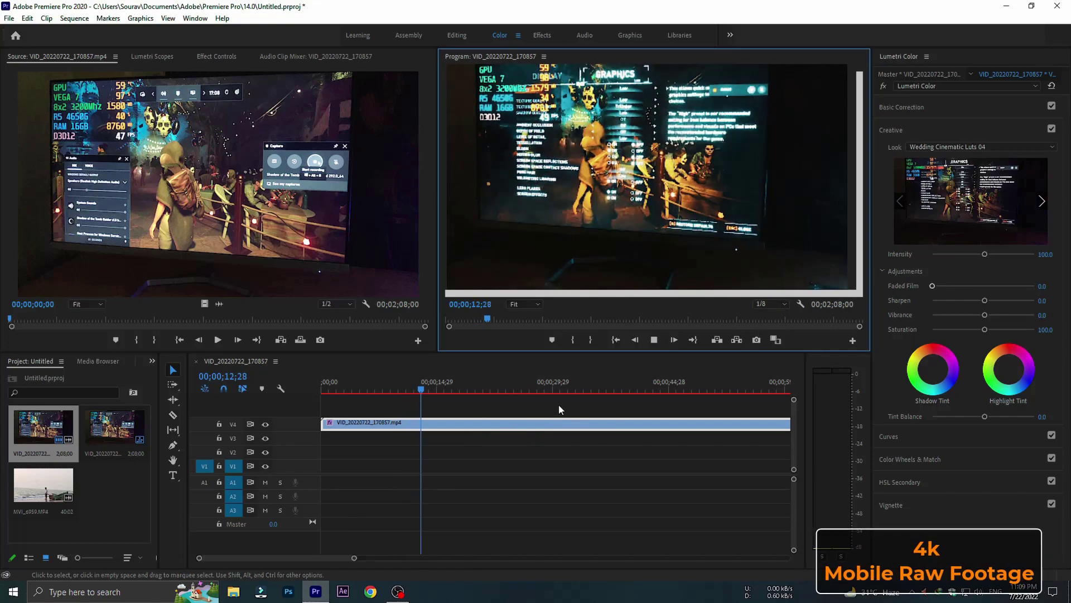
- Scrub forward to about 23 seconds, return to about 3 seconds and play the clip briefly from there
left_click(434, 388)
left_click_drag(433, 388, 502, 389)
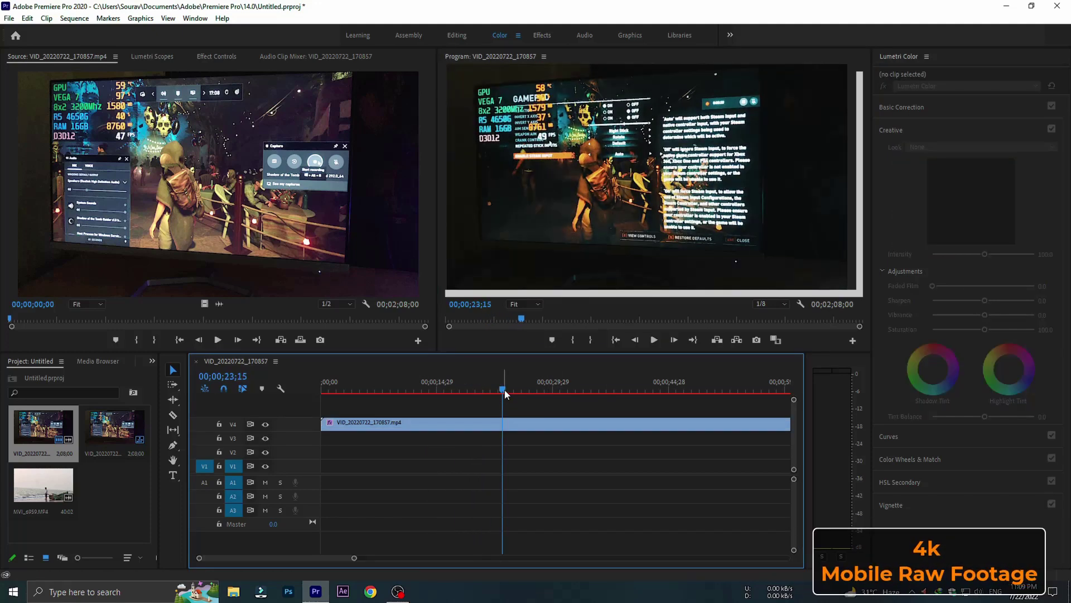
left_click(450, 391)
left_click_drag(451, 391, 348, 391)
key("space")
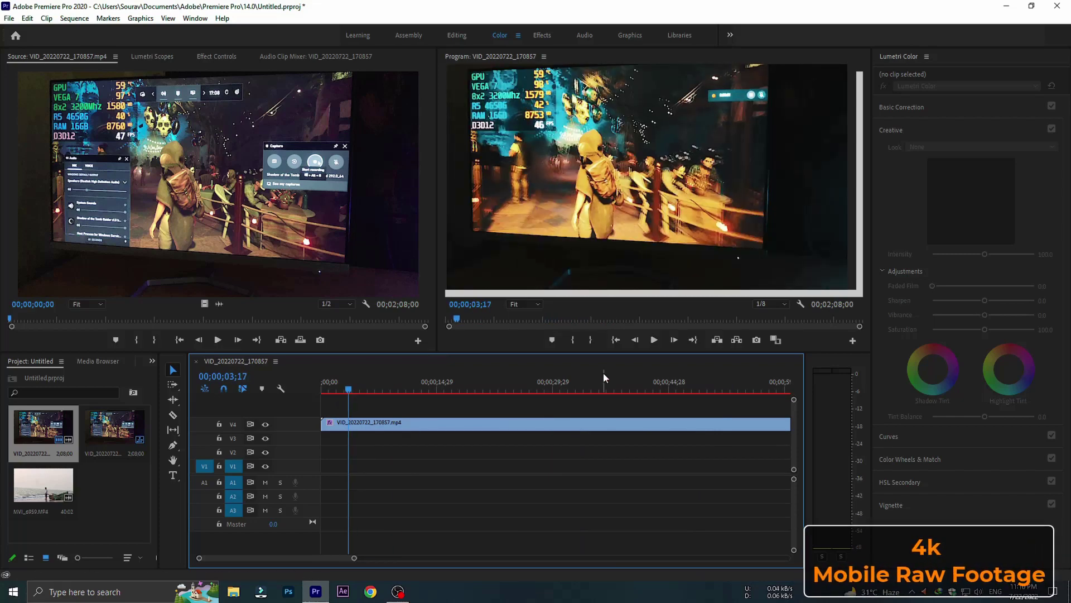
- Cut the V4 clip with the Razor tool into nine segments across the visible timeline, starting at the playhead
left_click(173, 414)
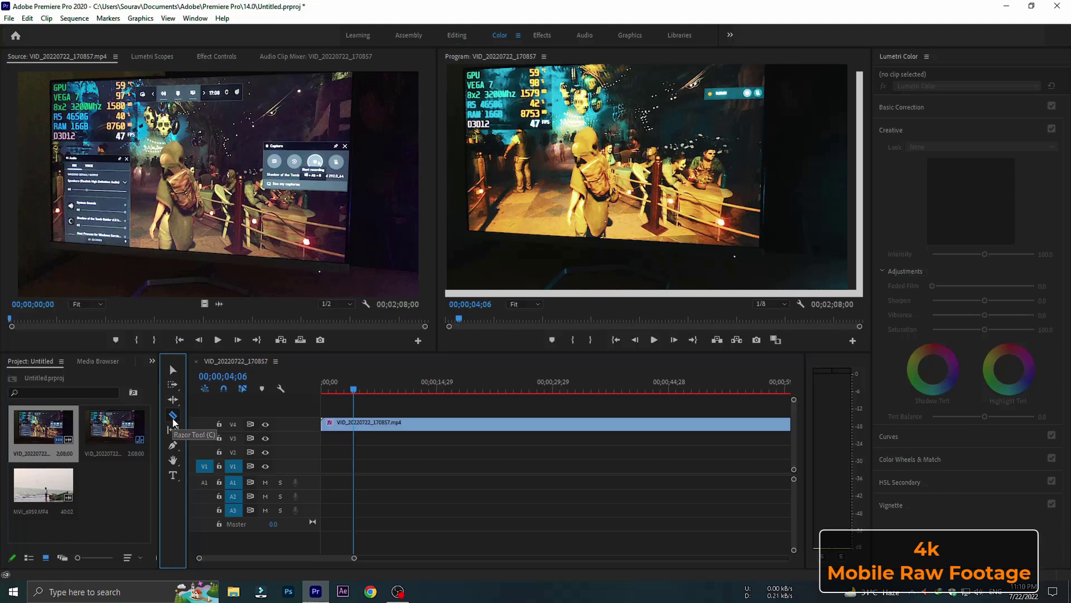
left_click(360, 422)
left_click(403, 421)
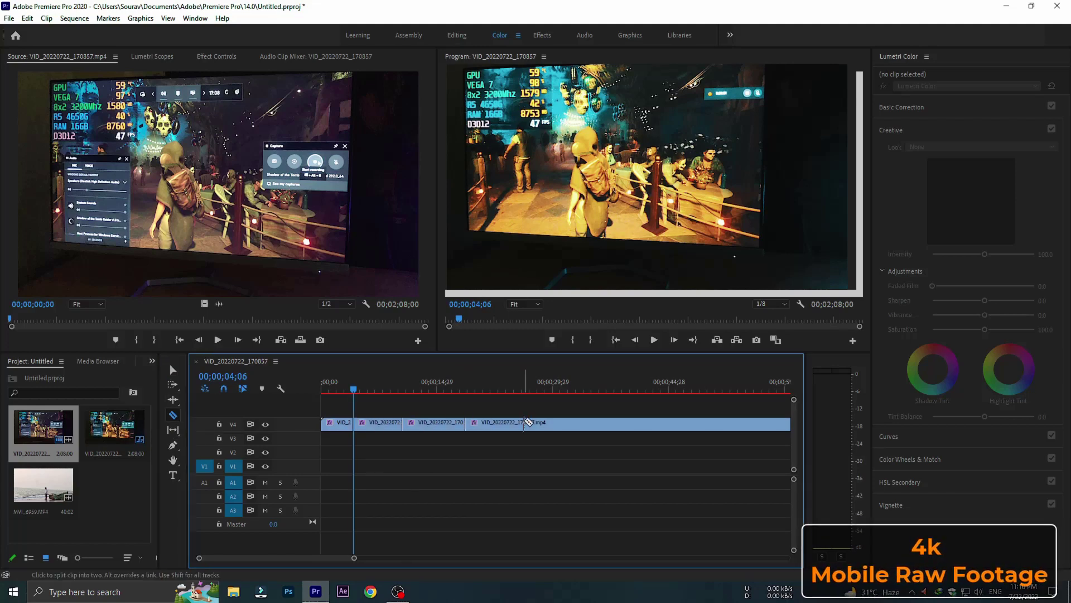
left_click(525, 422)
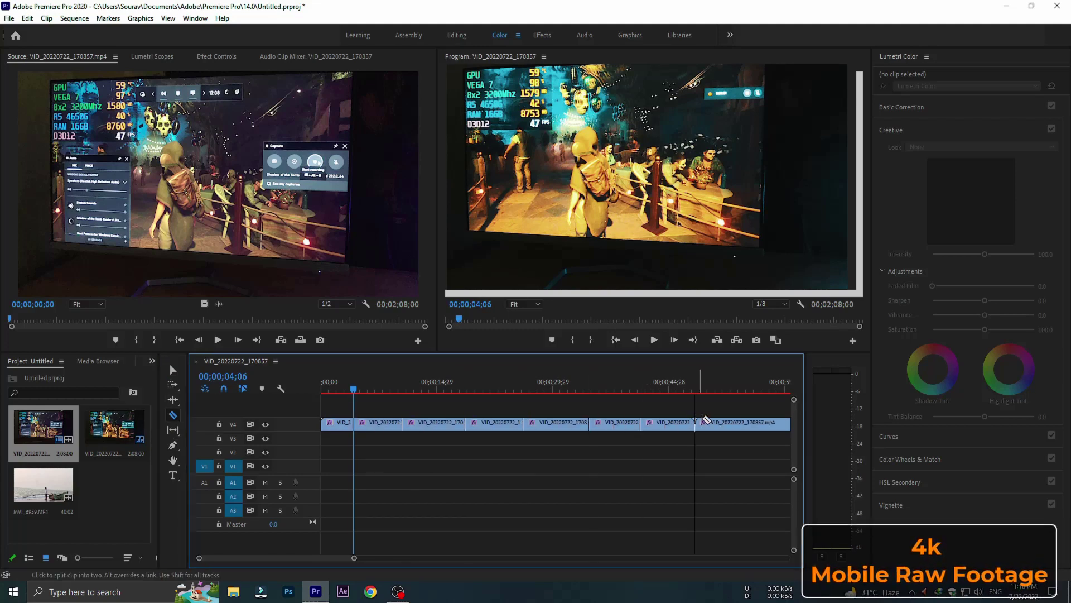
left_click(749, 422)
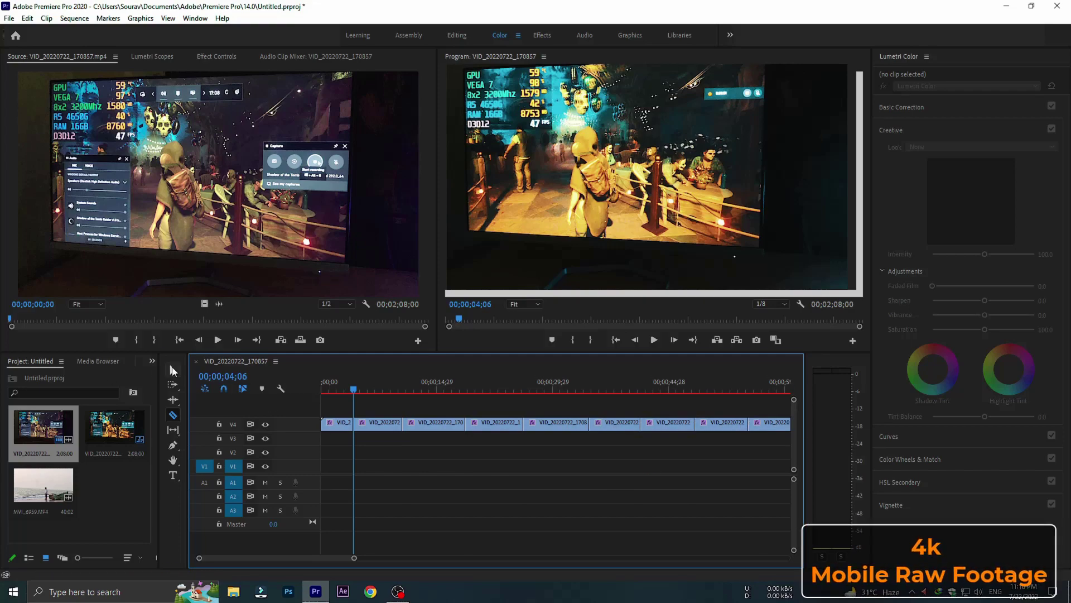
- Switch back to the Selection tool and play the cut sequence from the first cut at 1/8 resolution
left_click(173, 369)
left_click(355, 387)
key("space")
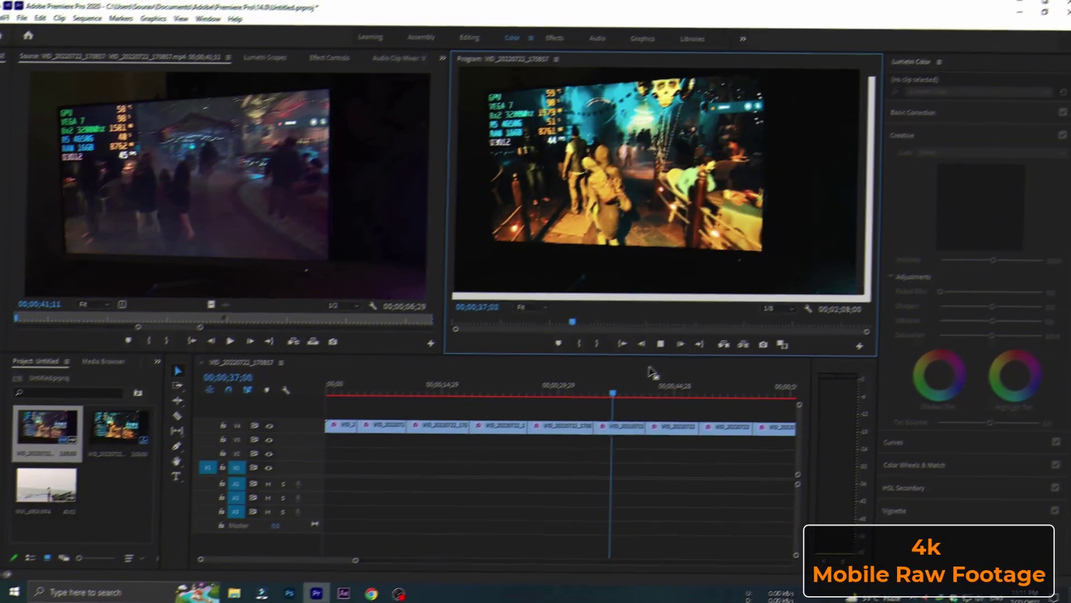
- Open Task Manager's CPU performance graphs during playback, and move and narrow its window so the Program preview stays uncovered
key("ctrl+shift+Escape")
left_click(239, 119)
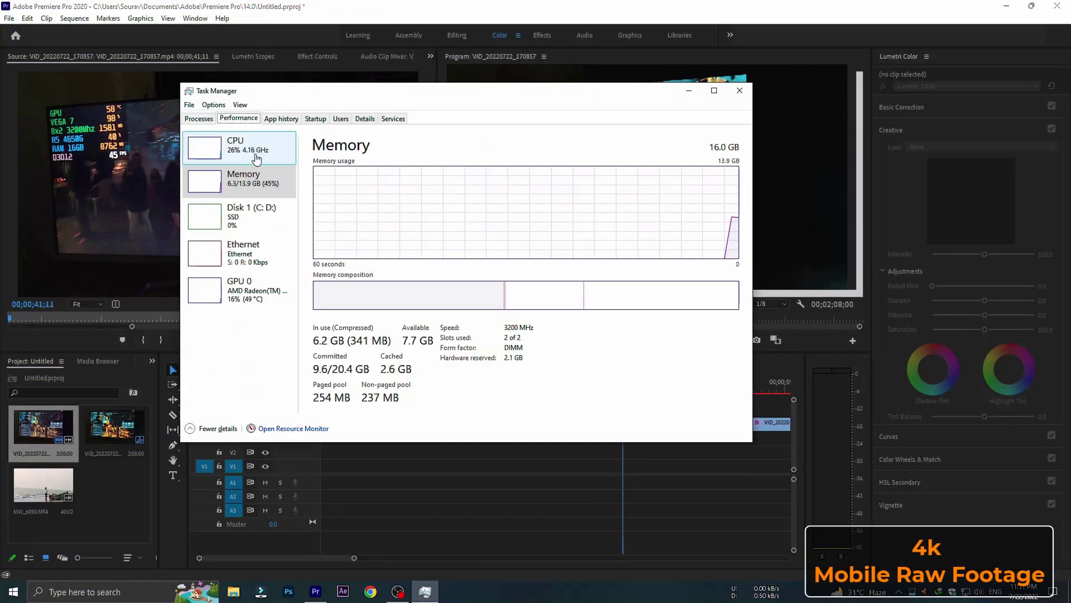
left_click(248, 150)
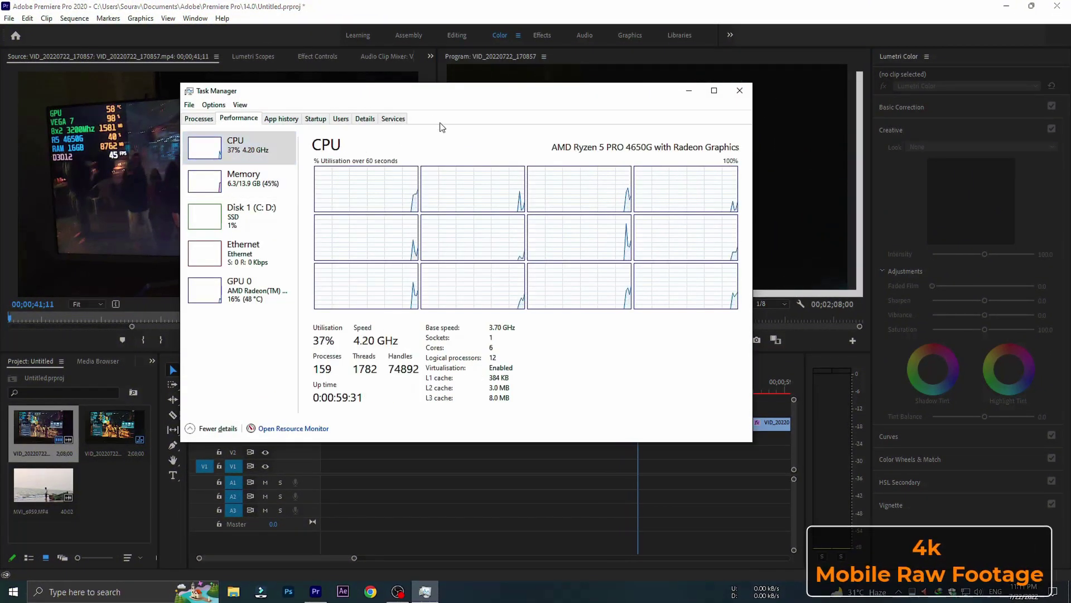
left_click_drag(467, 100, 311, 193)
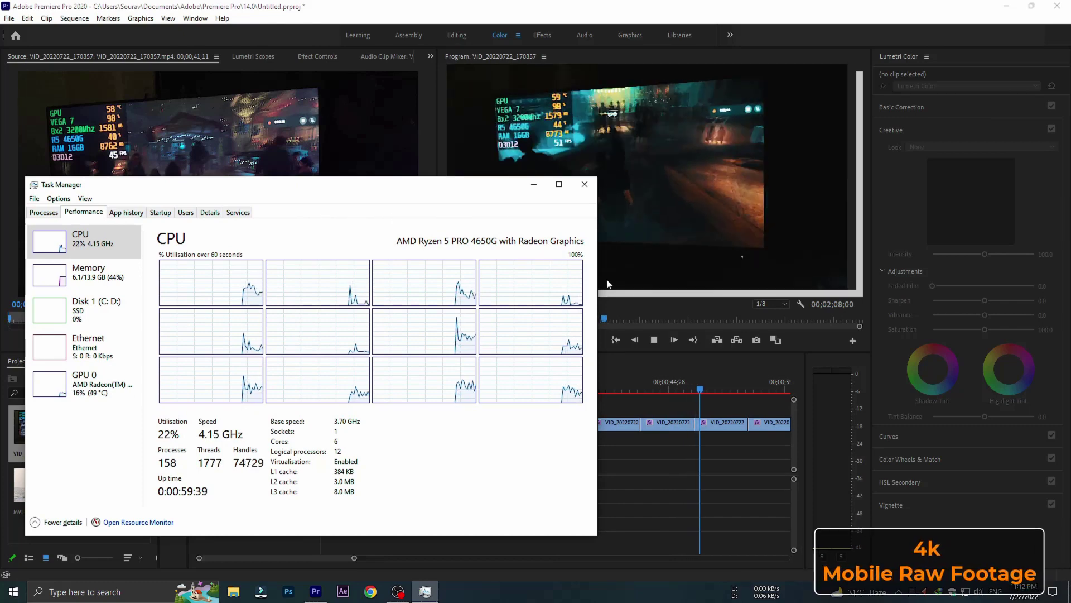
left_click_drag(599, 276, 346, 277)
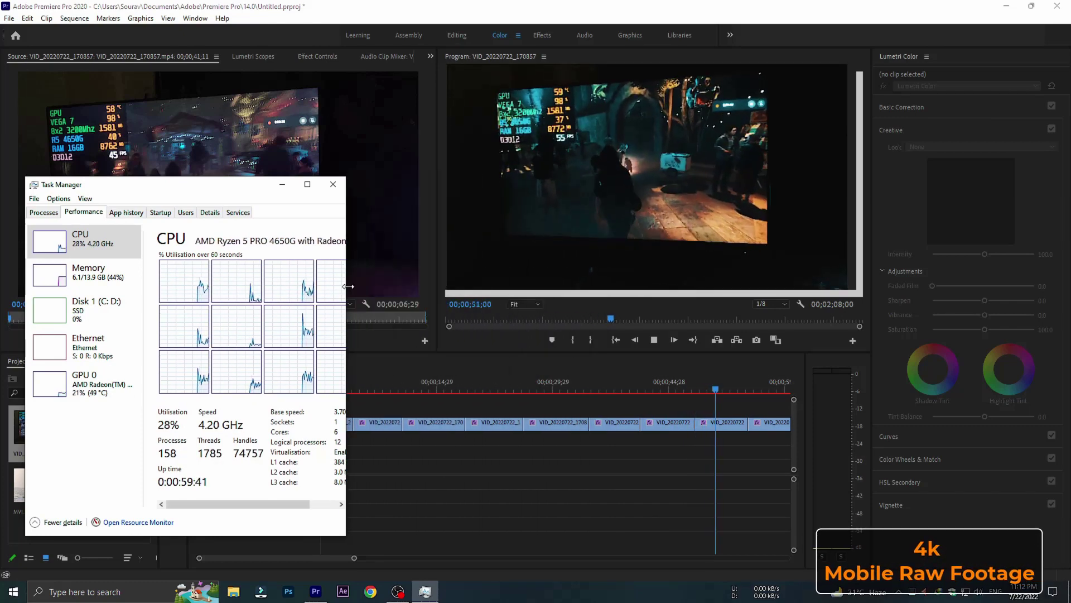
- Stop the playback, bring Task Manager back to the front and set it to stay always on top
left_click(654, 341)
left_click(425, 591)
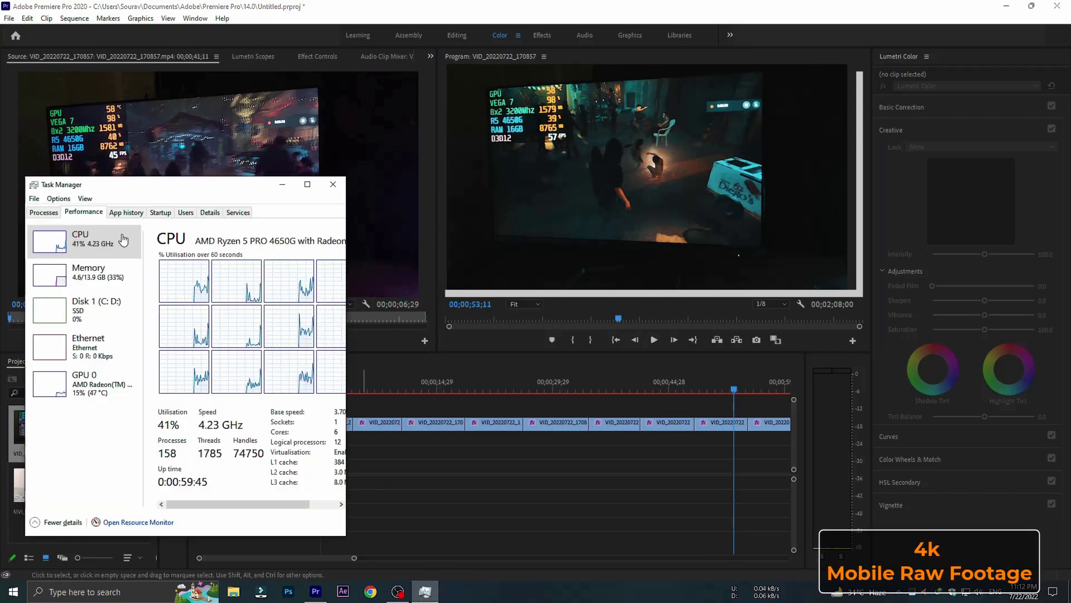
left_click(82, 201)
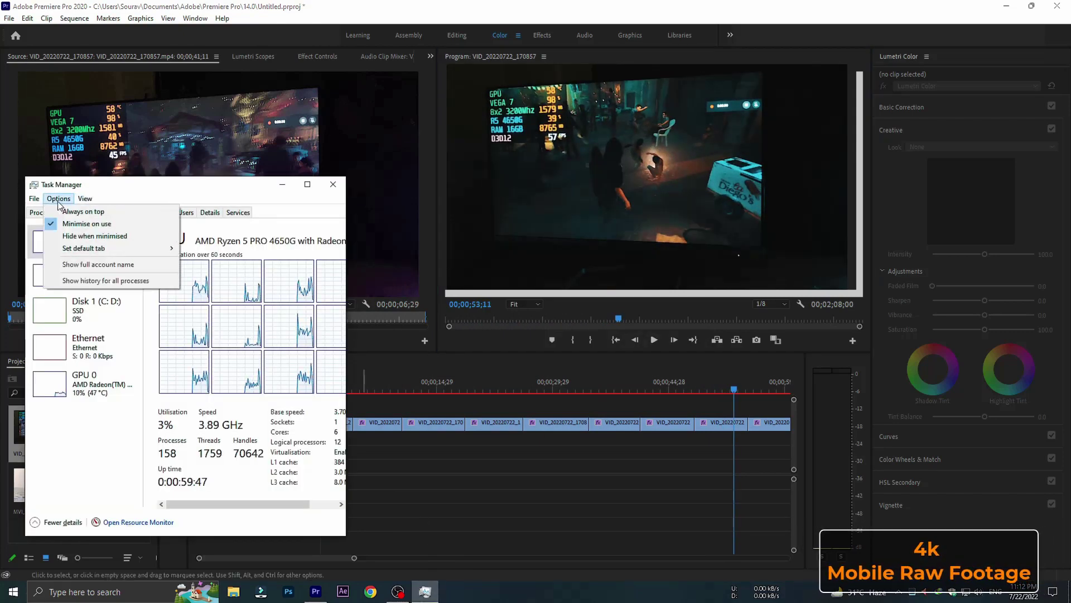
left_click(111, 211)
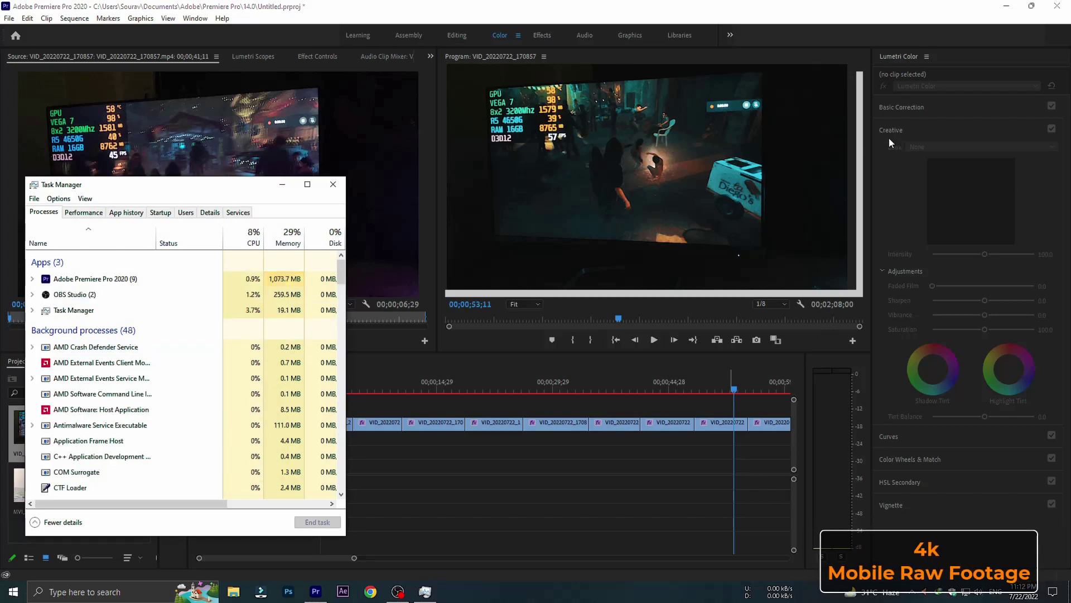
- Move the playhead back to the second segment, set the playback resolution to Full and play the sequence
left_click_drag(734, 391, 395, 386)
left_click(778, 304)
left_click(775, 316)
key("space")
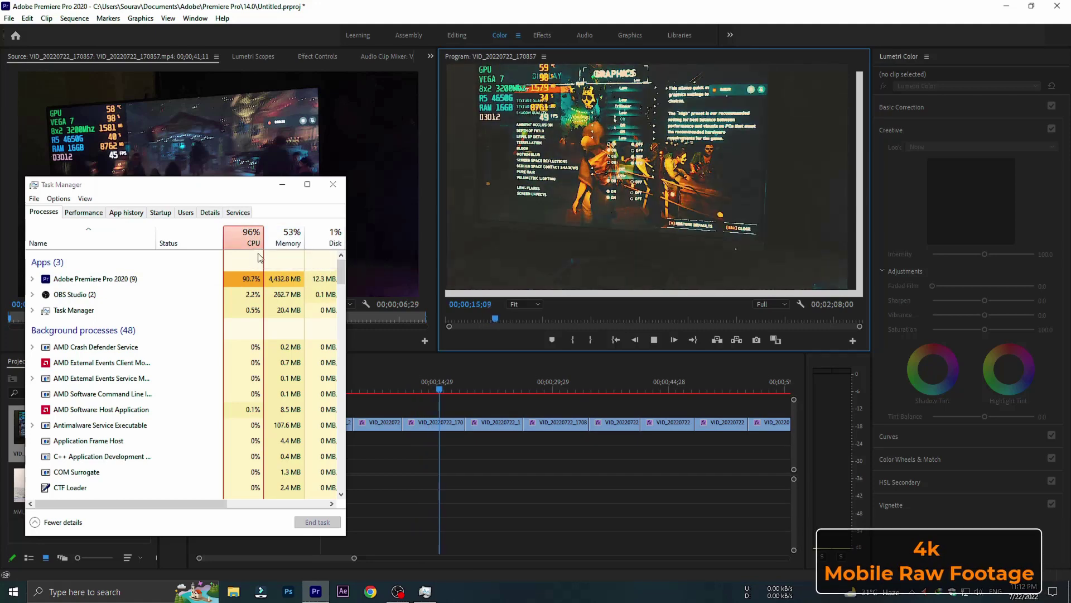
- Reposition Task Manager and compare its process list with the CPU performance graphs, finishing on the graphs
left_click_drag(125, 187, 166, 174)
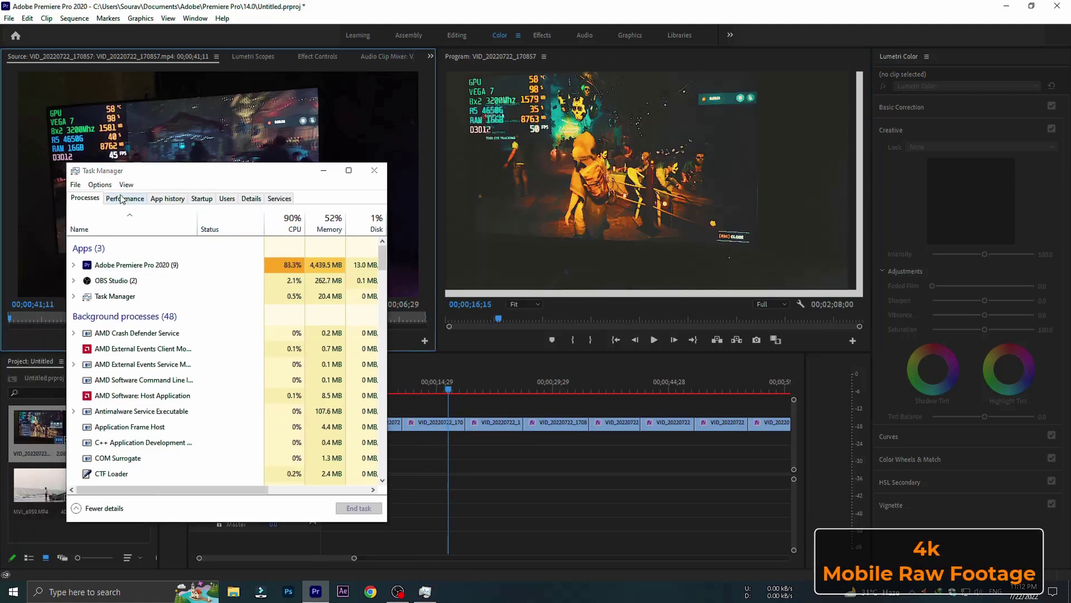
left_click(121, 199)
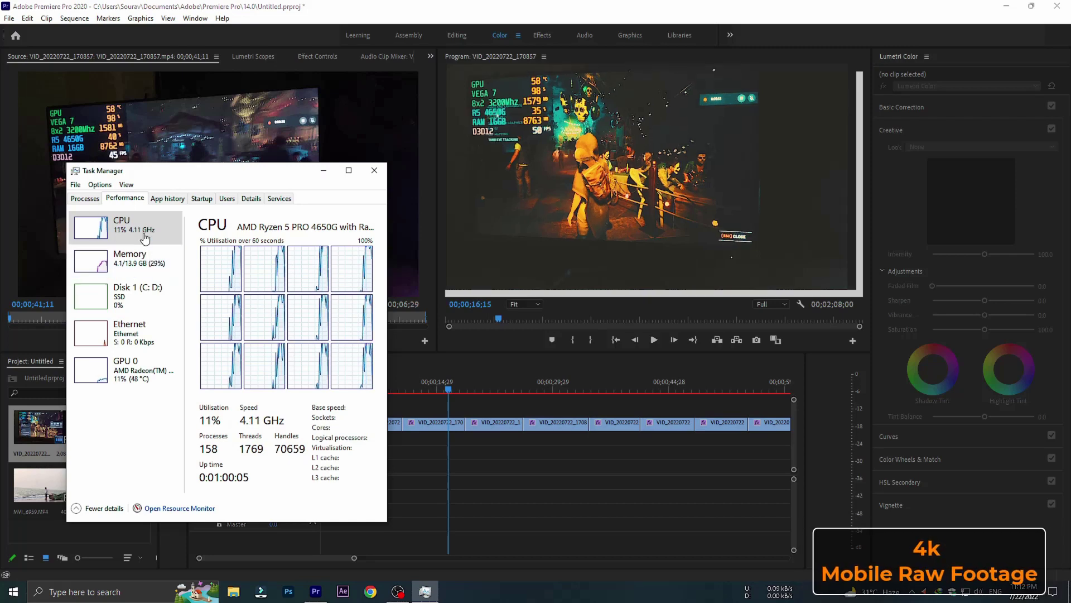
left_click(86, 202)
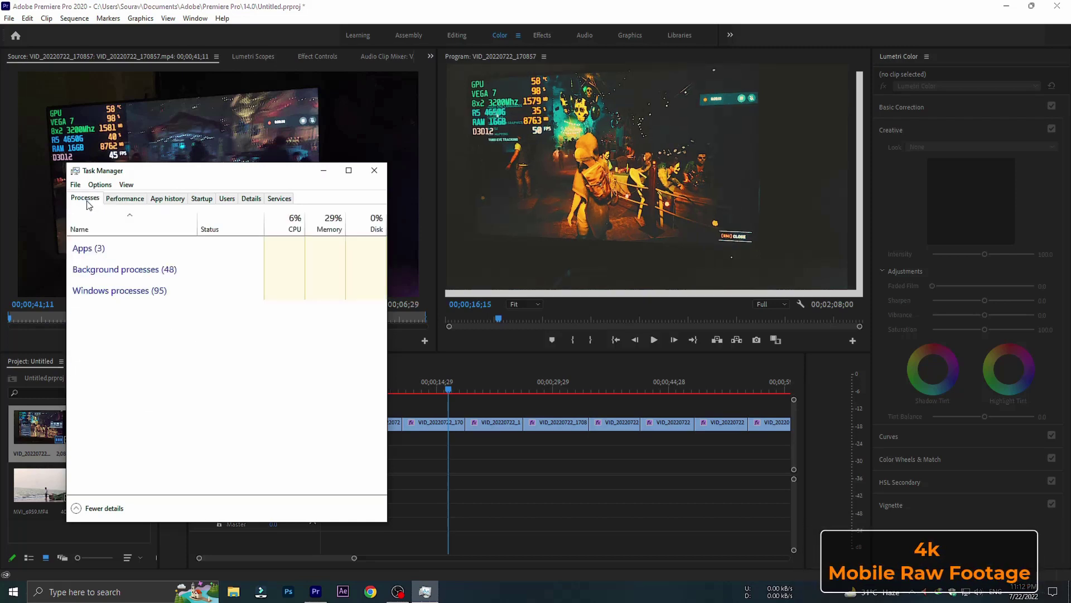
left_click(121, 200)
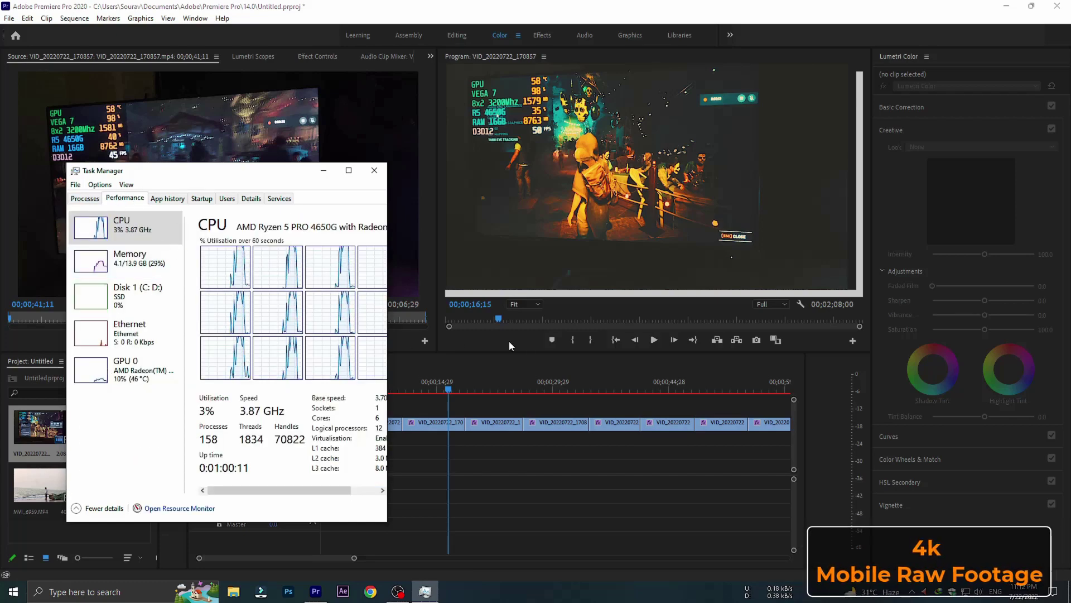
- Play the sequence at Full resolution while watching CPU usage, stop it and move Task Manager clear of the timeline
left_click(649, 354)
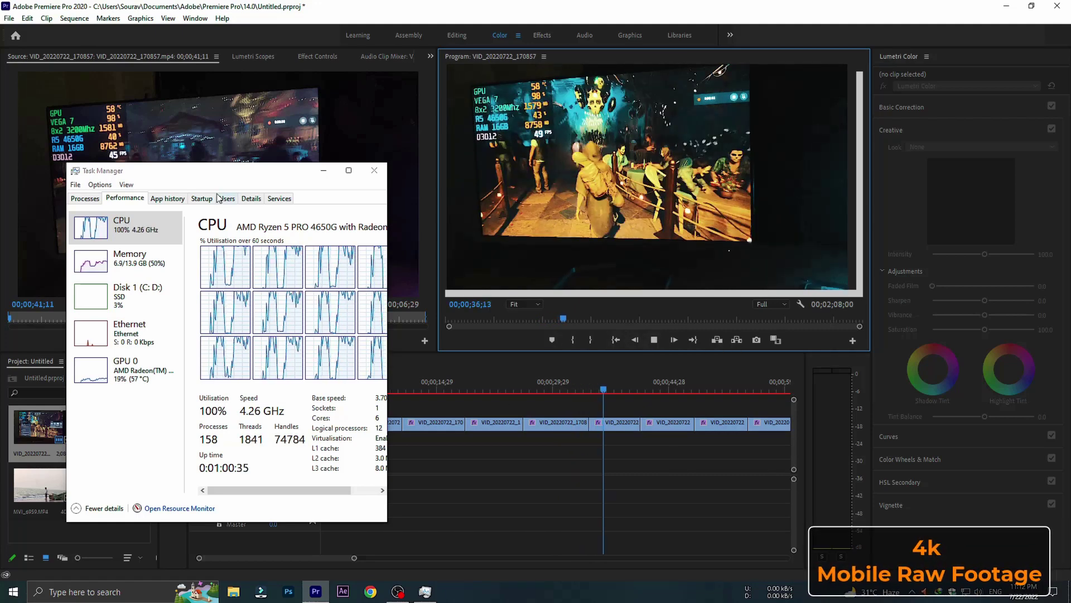
left_click(653, 339)
left_click_drag(134, 176, 114, 41)
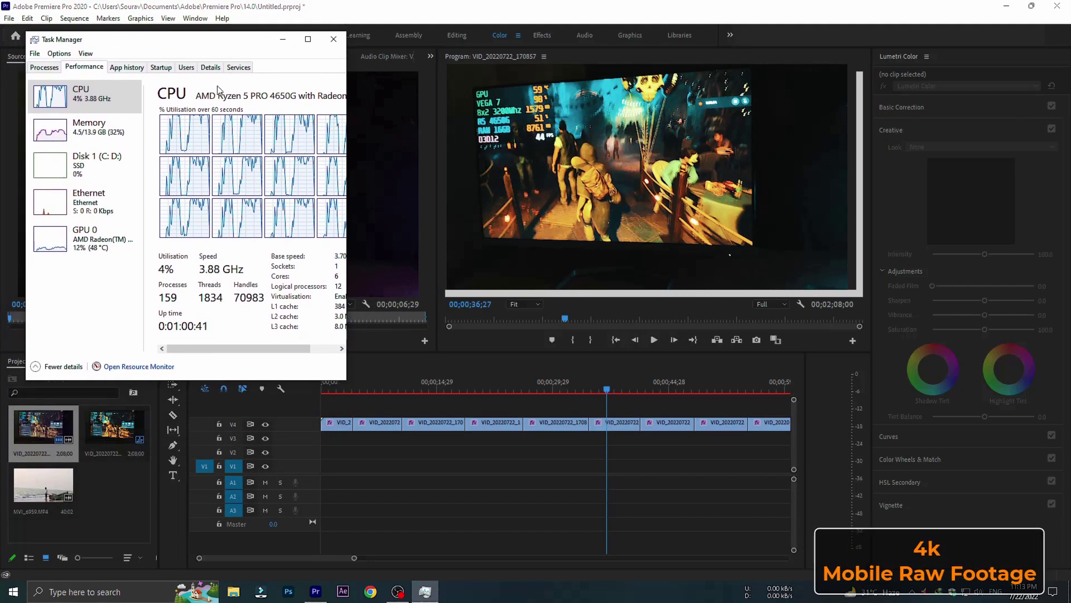
- Play the sequence briefly at Full resolution, then replay it with the playback resolution set to 1/8
left_click(654, 339)
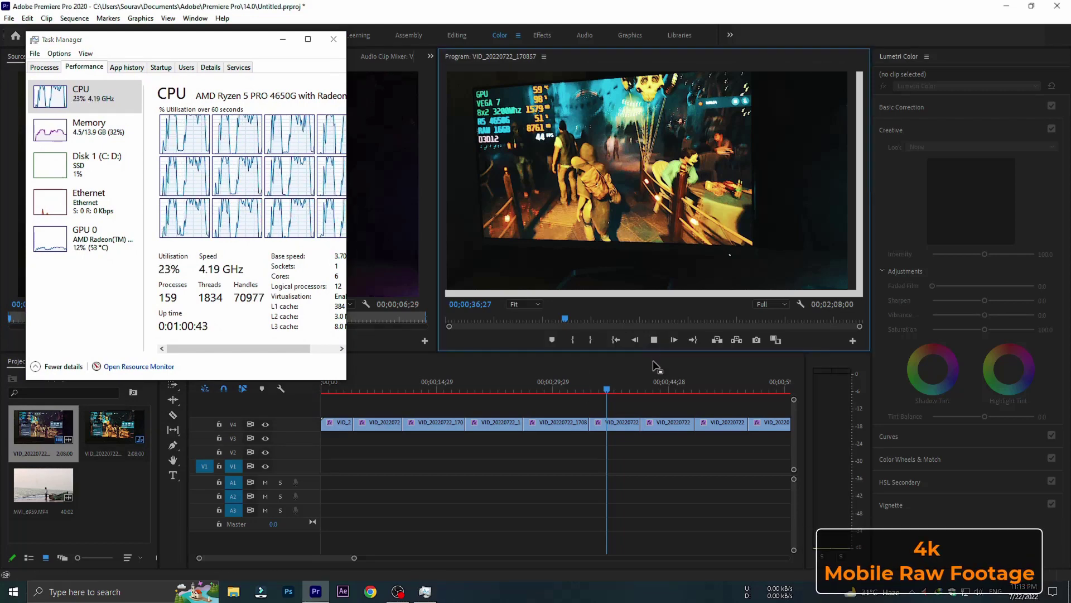
left_click(654, 340)
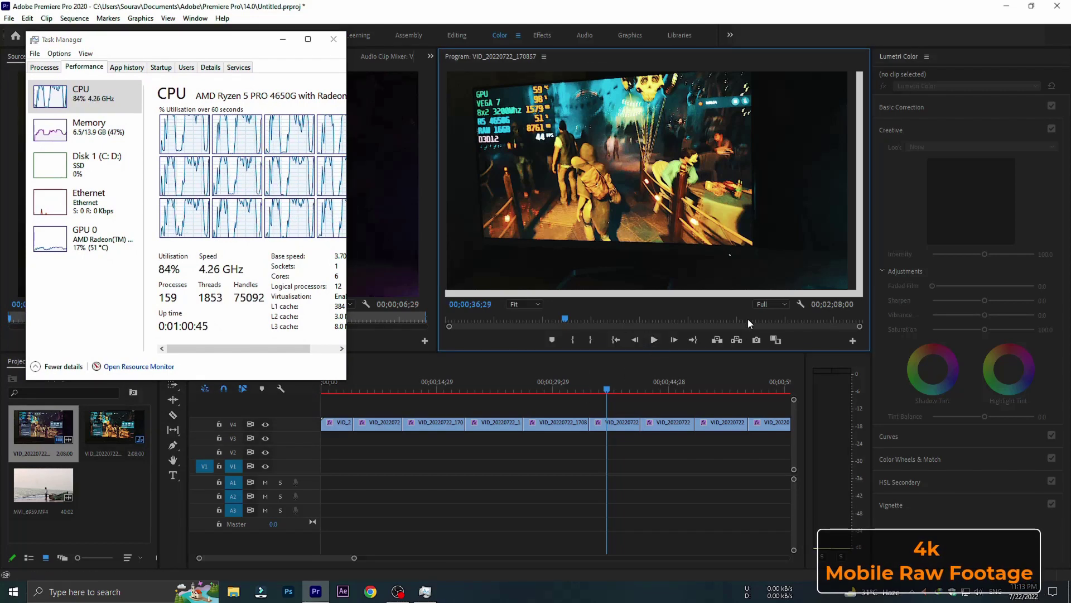
left_click(773, 305)
left_click(773, 350)
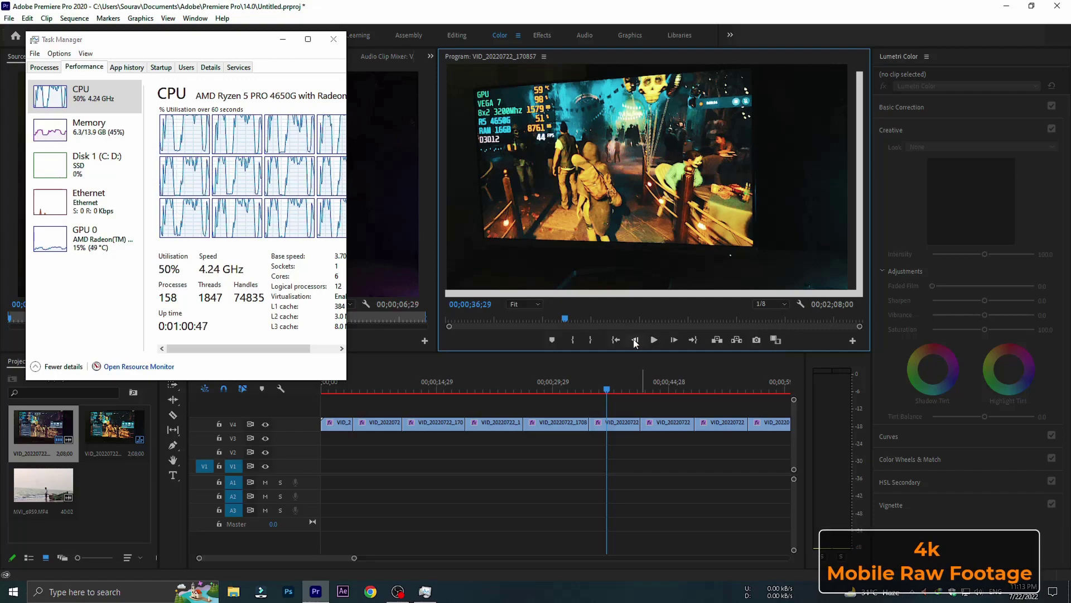
left_click(654, 340)
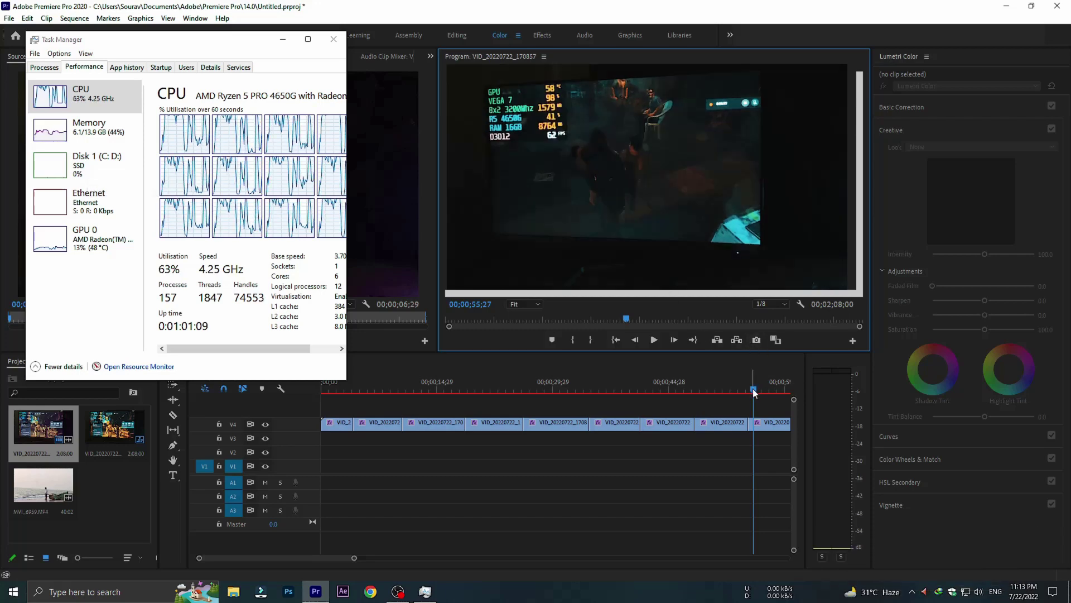
- Scrub the playhead back to 00;00;02;26 near the sequence start and close Task Manager
left_click(580, 391)
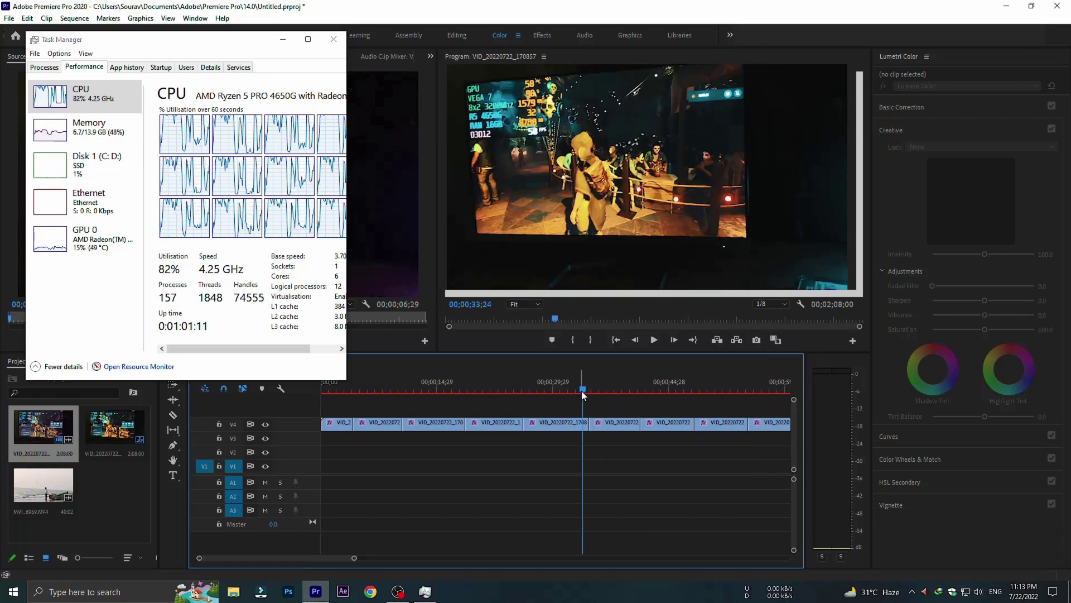
left_click_drag(561, 392, 441, 399)
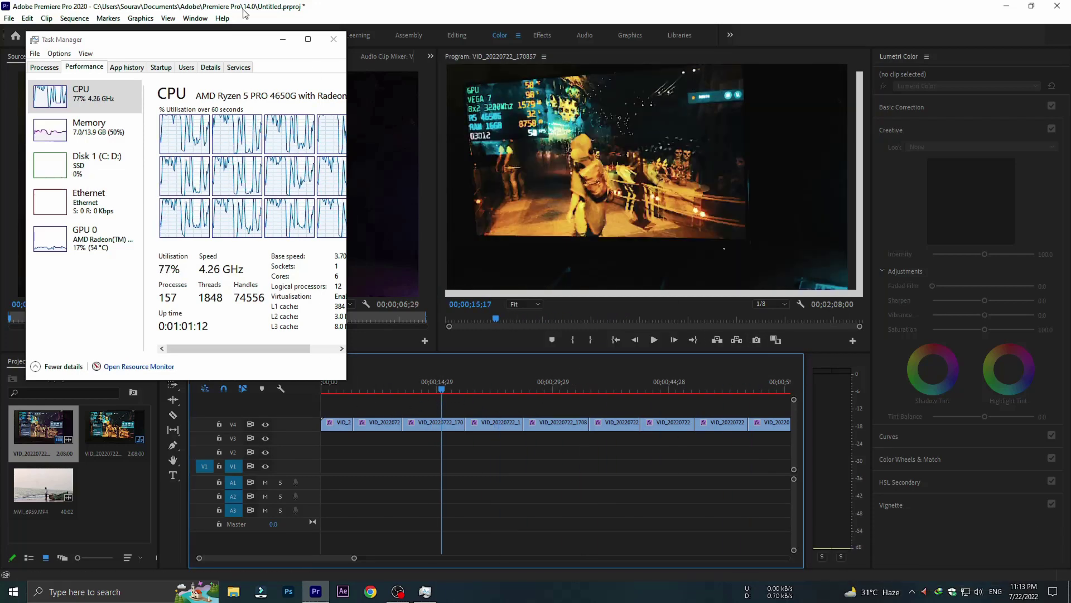
left_click(330, 39)
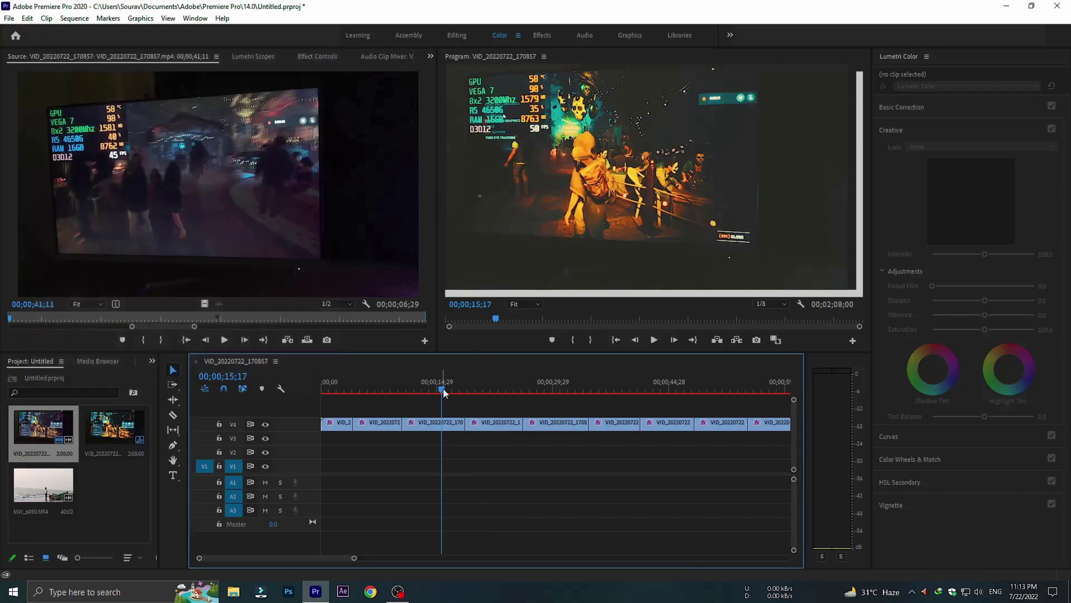
left_click_drag(445, 393, 343, 391)
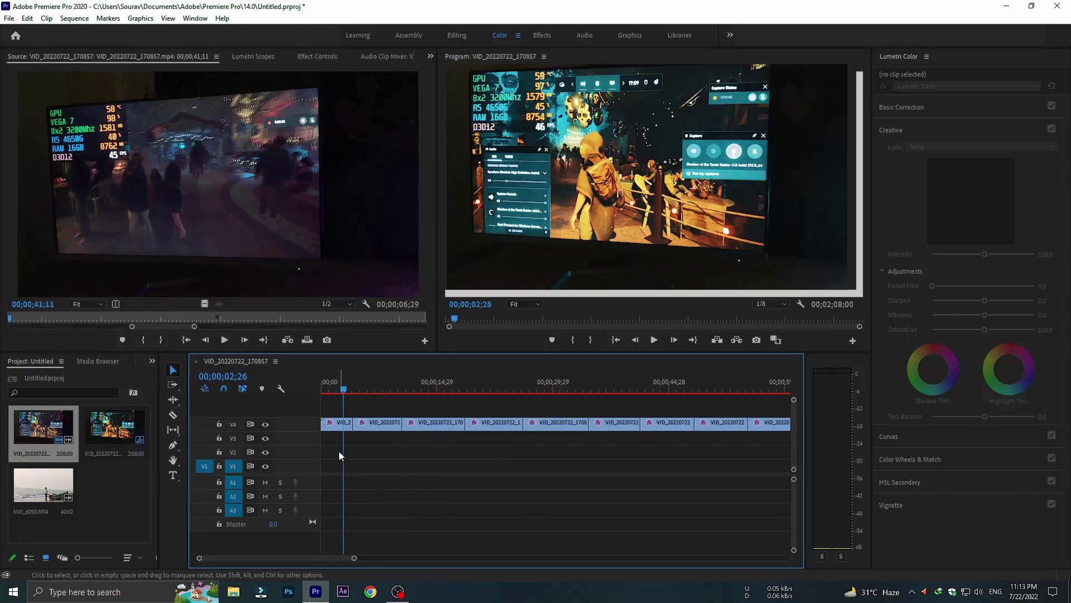
- Select all the 4K clip segments on track V4 and delete them from the sequence
left_click_drag(339, 455, 441, 420)
left_click(832, 463)
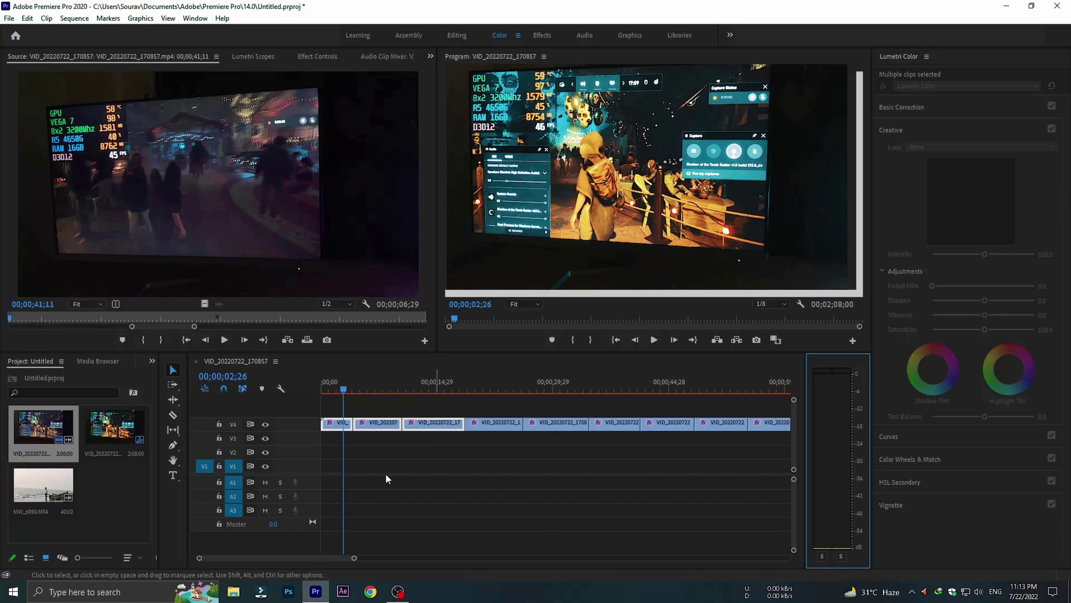
left_click_drag(325, 457, 802, 407)
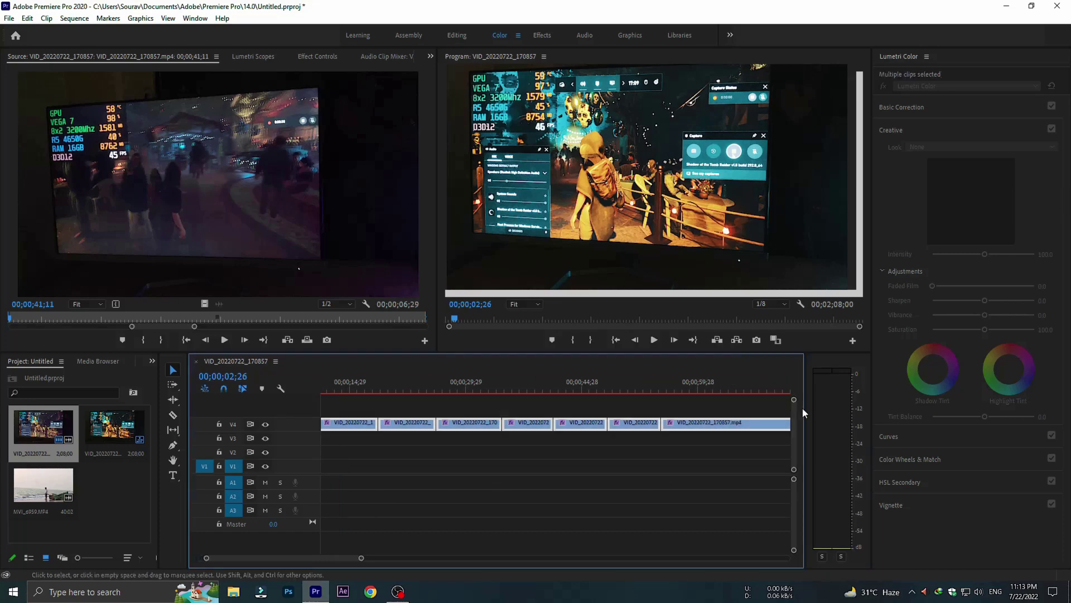
key("Delete")
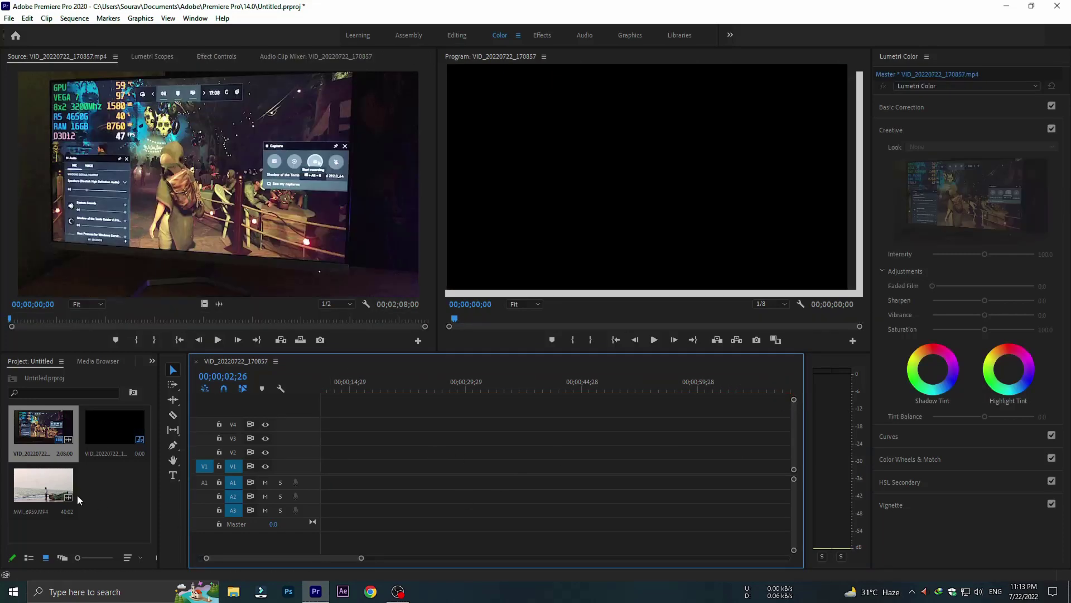
left_click(106, 488)
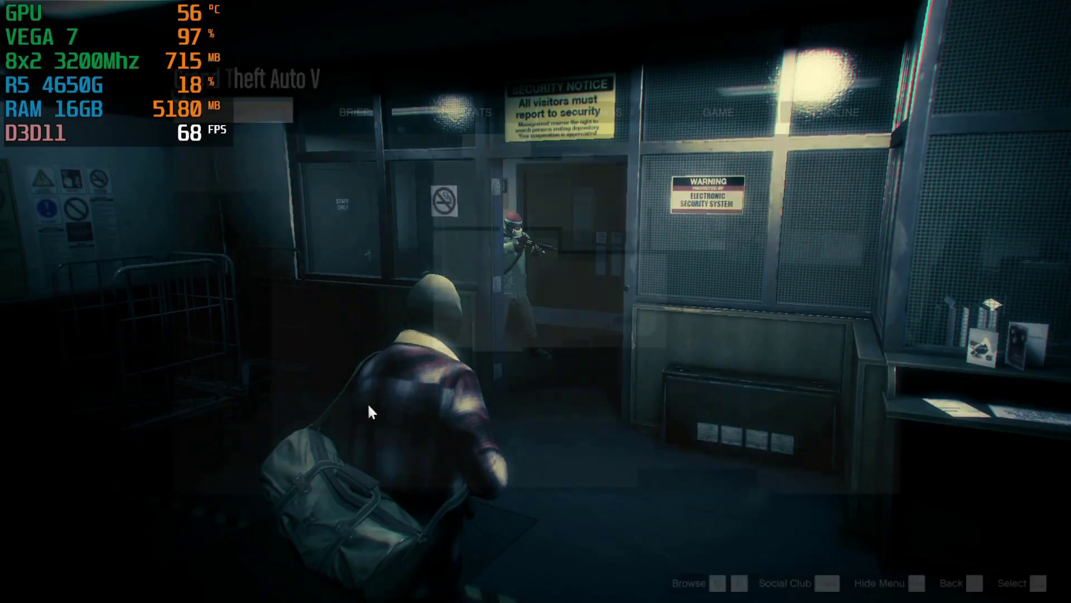
- Switch to Grand Theft Auto V and view the Graphics and Advanced Graphics settings, ending on Graphics
left_click(590, 113)
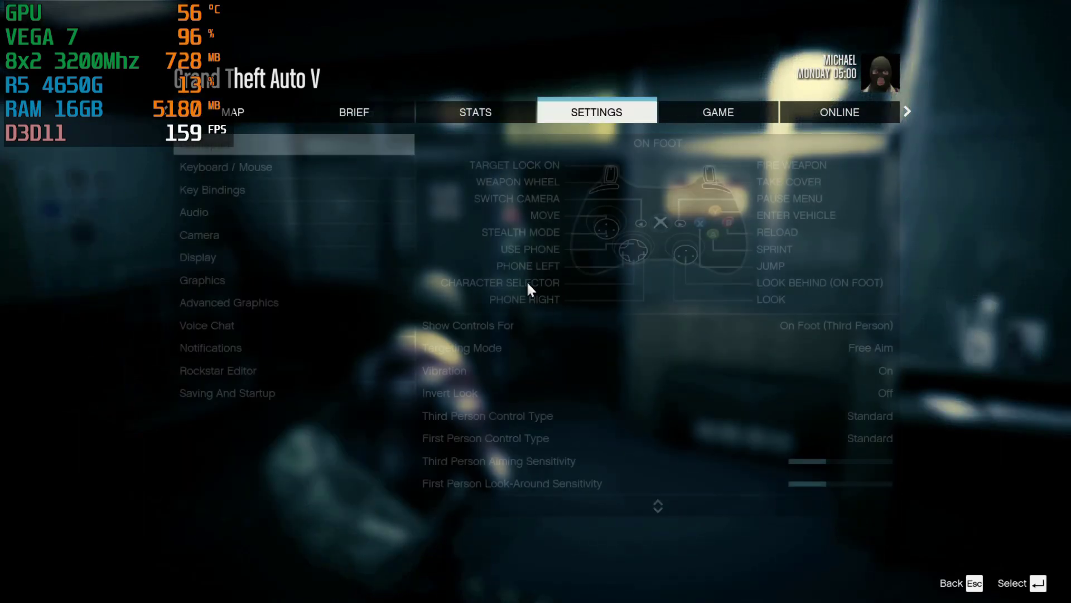
left_click(212, 281)
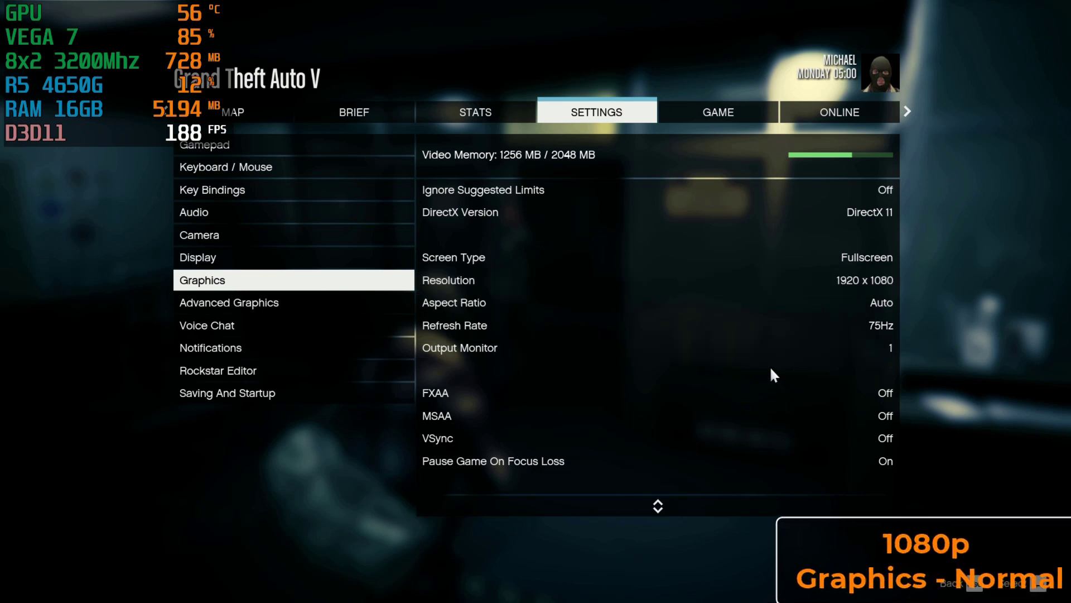
key("Down")
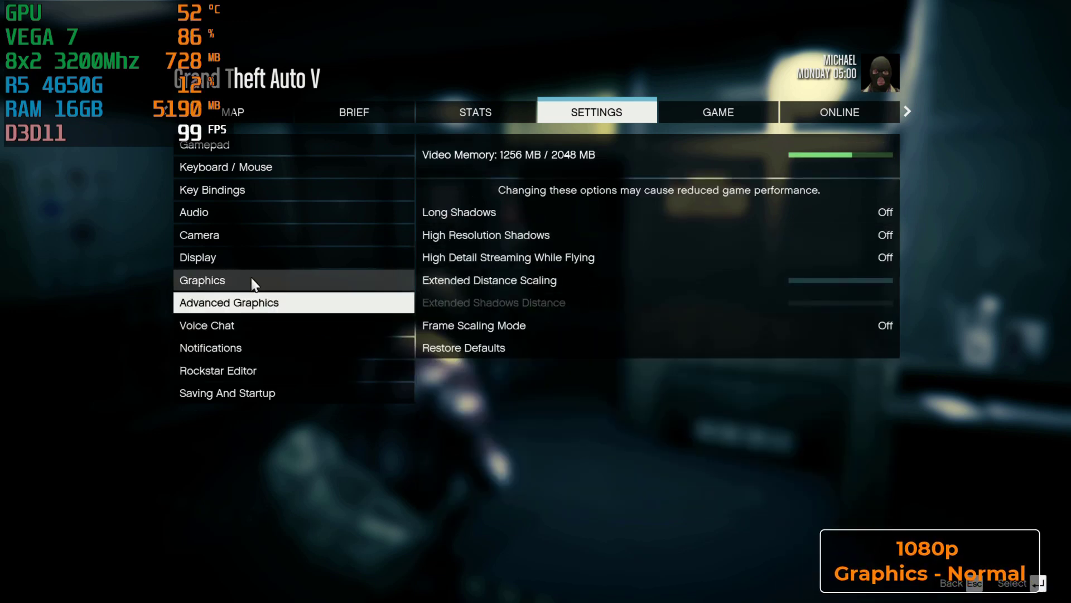
left_click(286, 262)
left_click(233, 281)
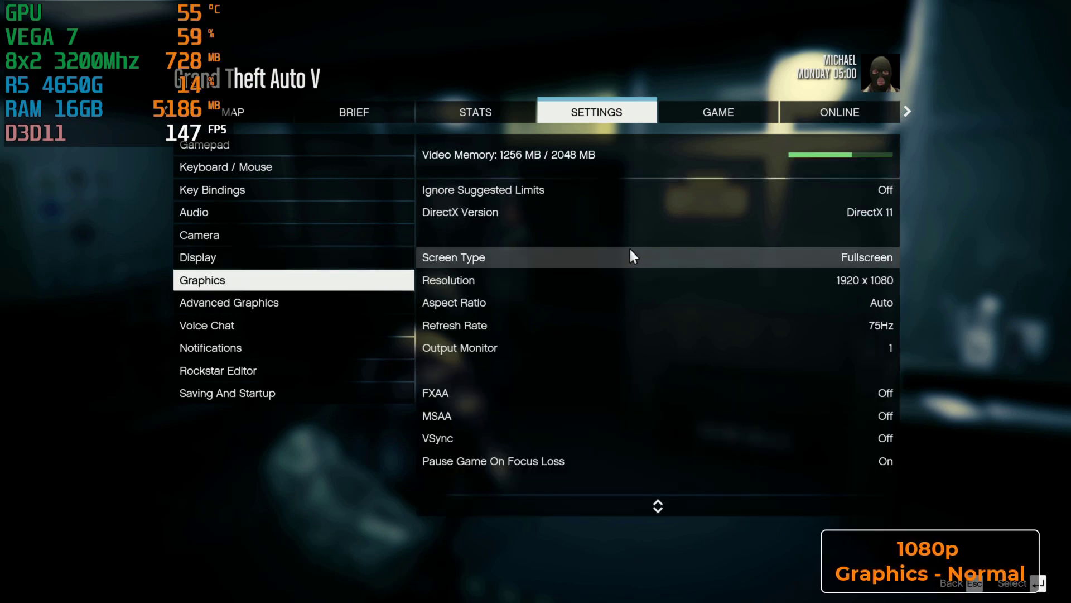
- Examine the whole list of graphics options, from screen type and resolution through shader, shadow and reflection quality to tessellation
left_click(631, 257)
key("Down")
key("Down")
key("Down")
key("Down")
key("Down")
key("Down")
key("Down")
key("Down")
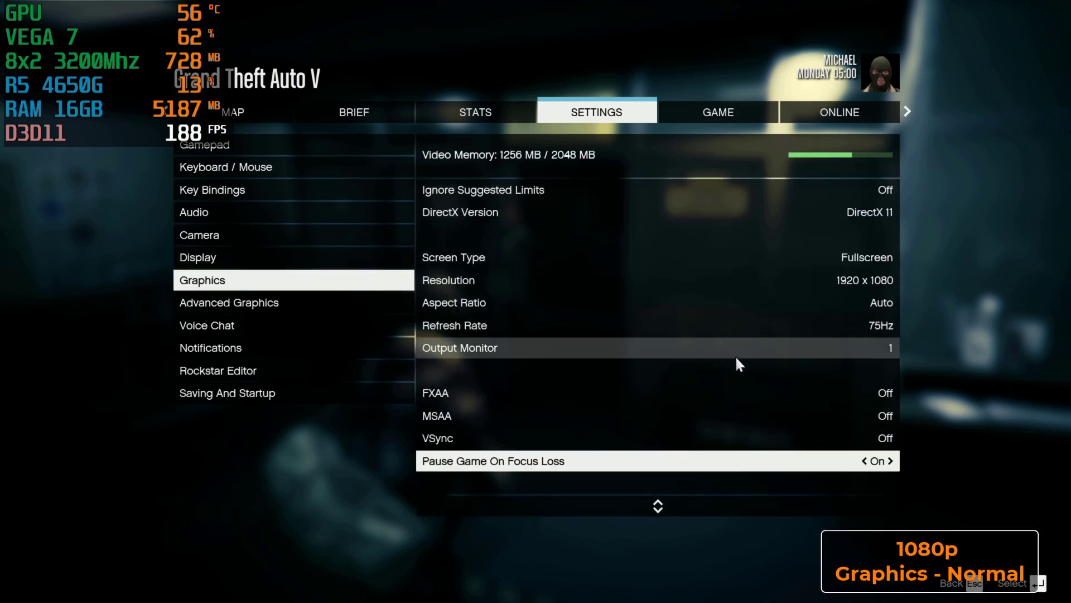
key("Down")
key("Down")
key("Down")
key("Down")
key("Down")
key("Down")
key("Down")
key("Down")
key("Down")
key("Down")
key("Down")
key("Down")
key("Down")
key("Down")
key("Down")
key("Down")
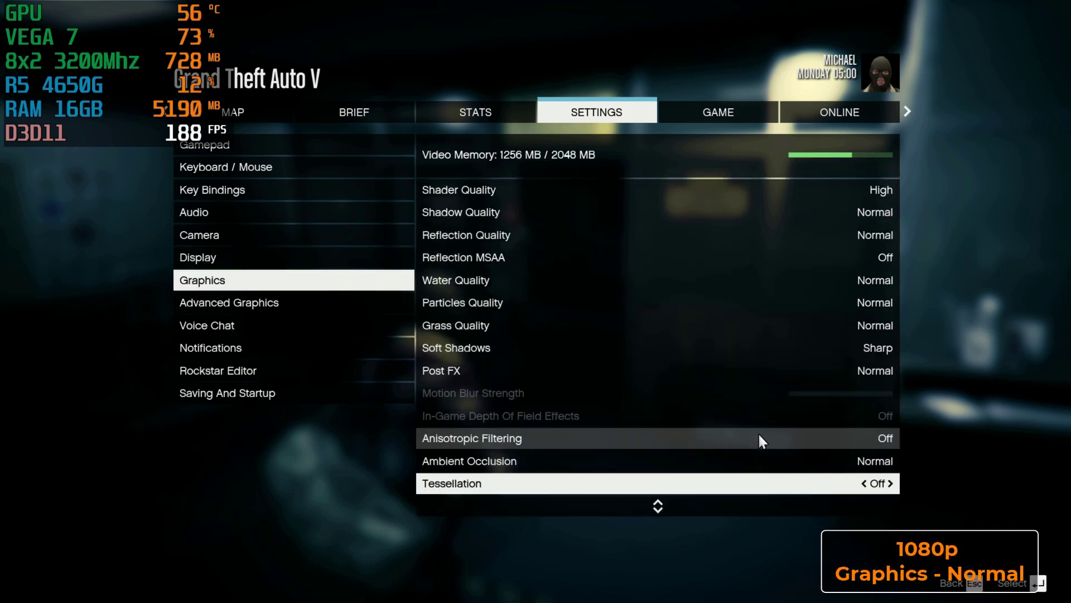
key("Down")
key("Down")
key("Down")
key("Down")
key("Up")
key("Up")
key("Up")
key("Up")
key("Up")
key("Up")
key("Up")
key("Up")
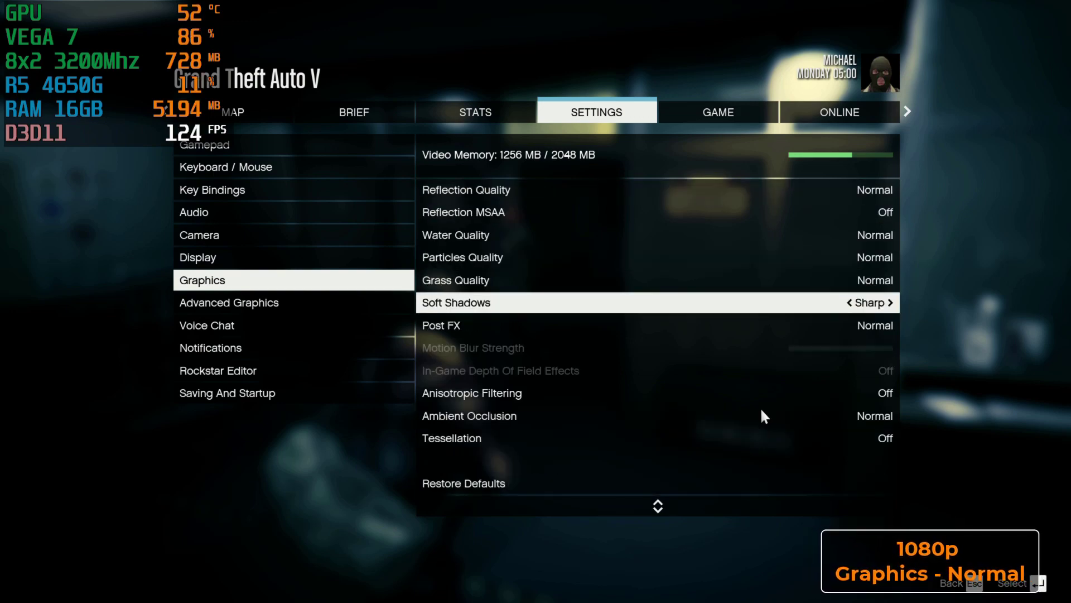
- Leave the pause menu to resume the game and walk the character forward toward the doorway
key("Escape")
key("Escape")
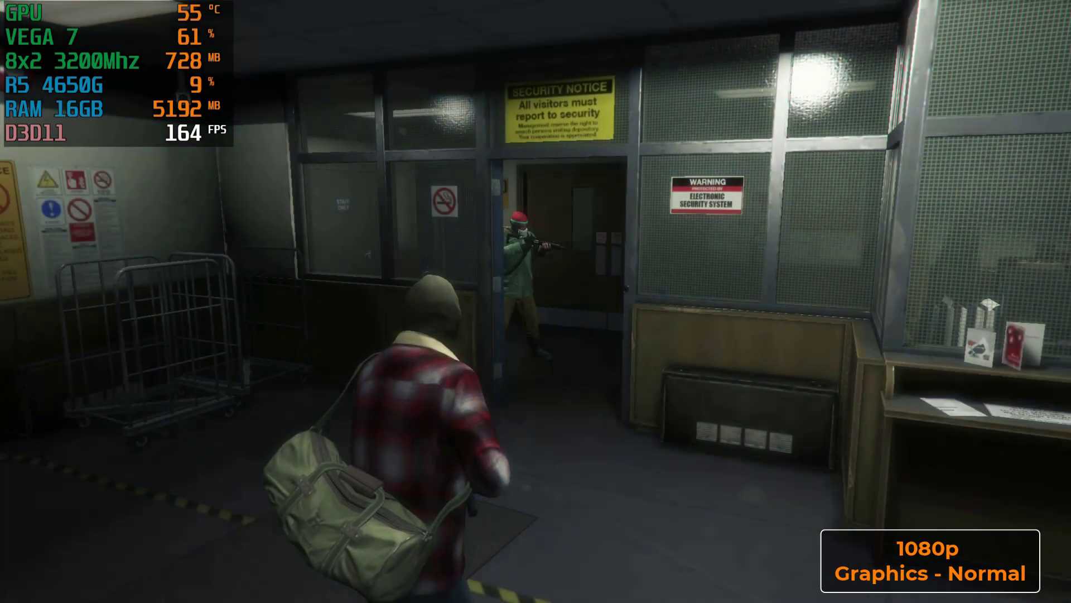
key("w")
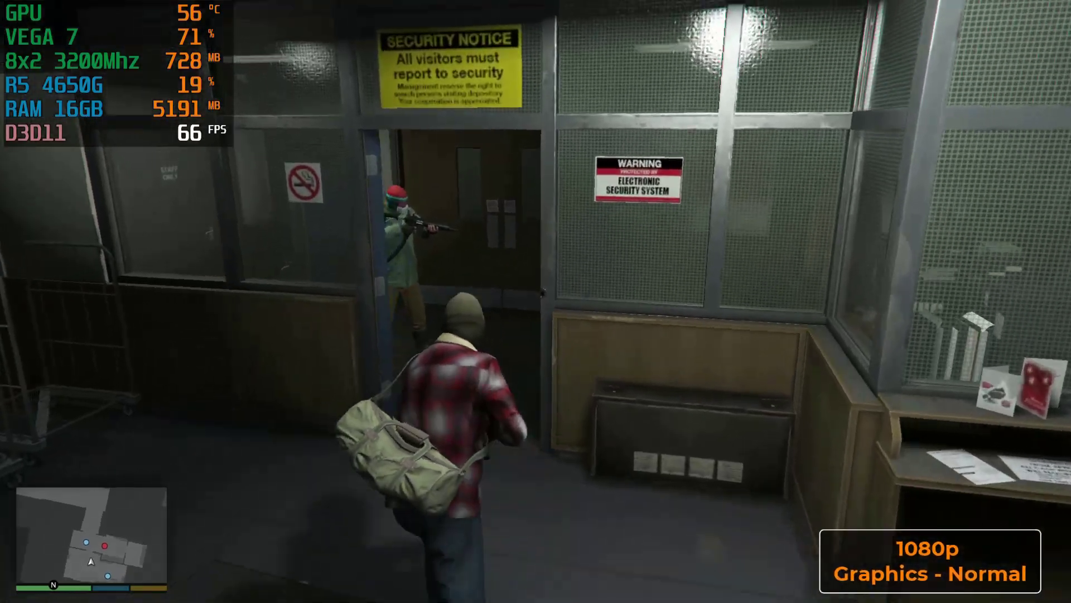